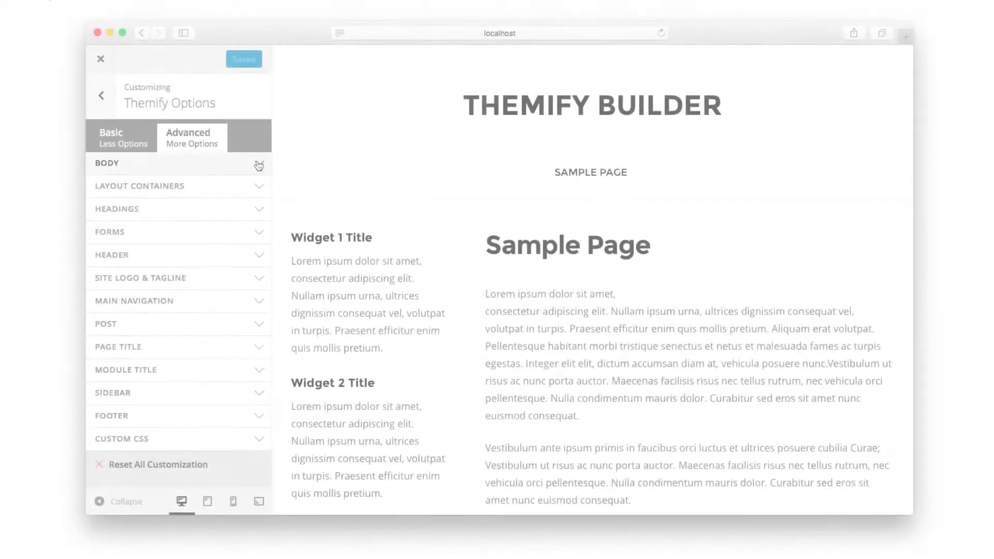
# Browse the Body styling options: background, font and link hover settings.
pyautogui.click(258, 164)
pyautogui.click(259, 187)
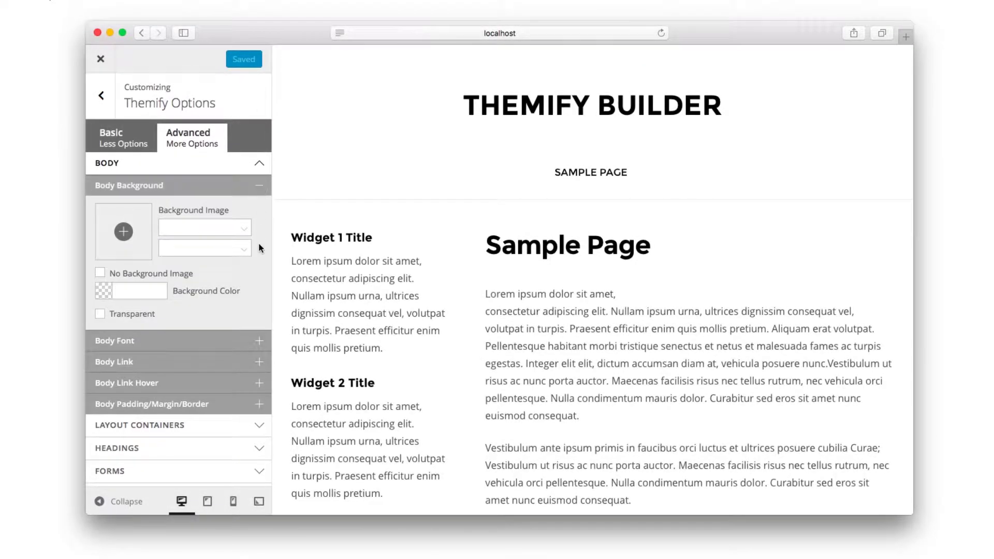
pyautogui.scroll(-2, 259, 248)
pyautogui.click(260, 282)
pyautogui.click(260, 283)
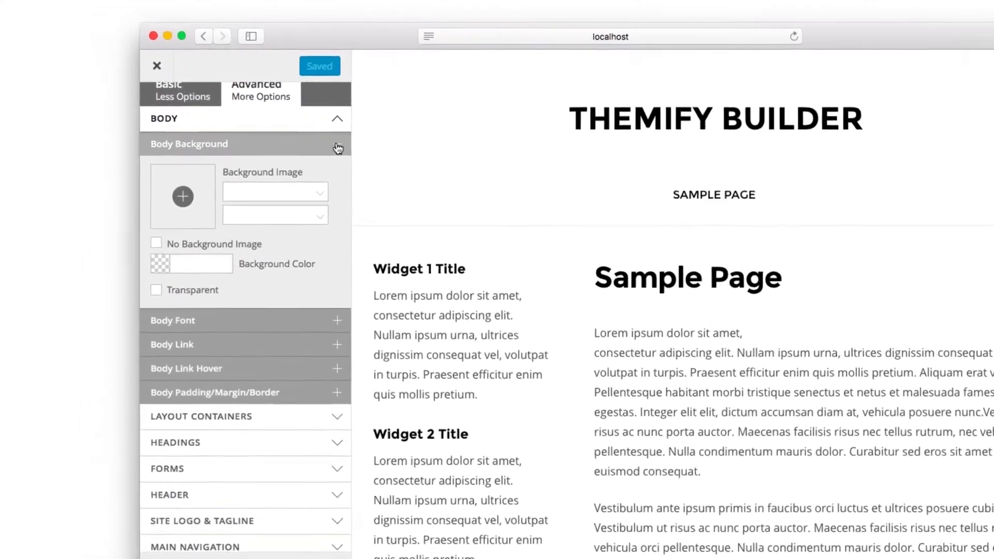
pyautogui.click(338, 148)
pyautogui.click(336, 215)
pyautogui.click(337, 215)
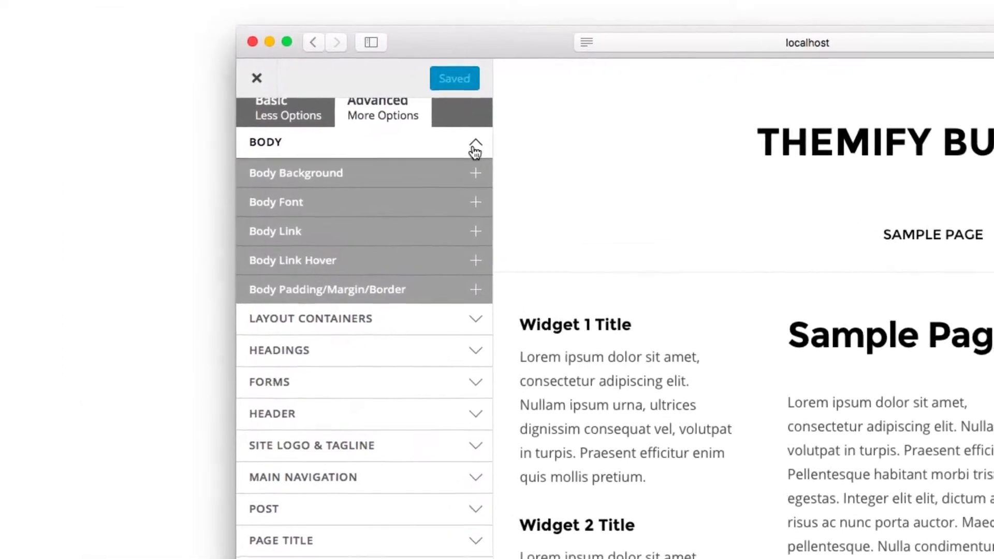
pyautogui.click(475, 150)
# Look through the Layout Containers page wrap and Forms field styling settings.
pyautogui.click(475, 245)
pyautogui.click(471, 278)
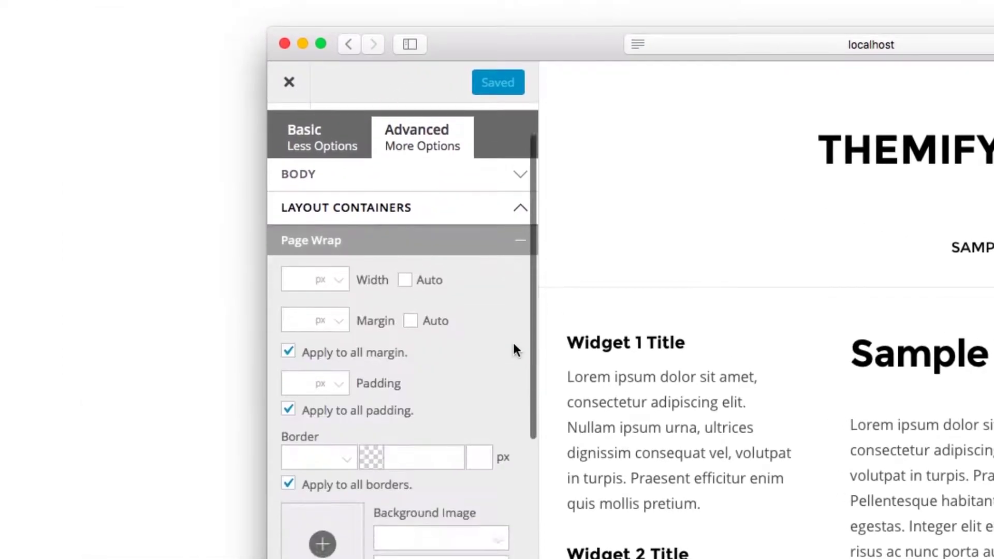
pyautogui.click(514, 254)
pyautogui.click(521, 220)
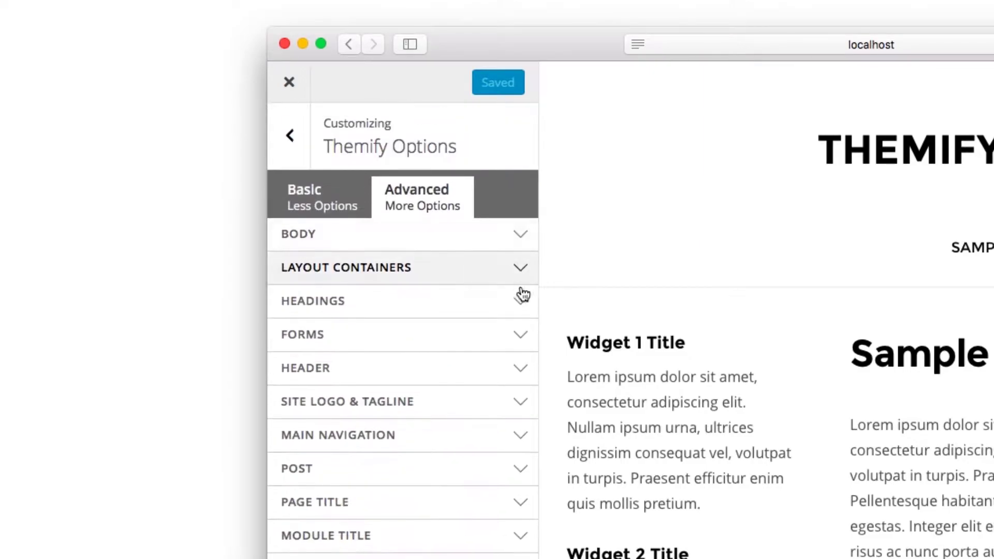
pyautogui.click(522, 332)
pyautogui.click(521, 369)
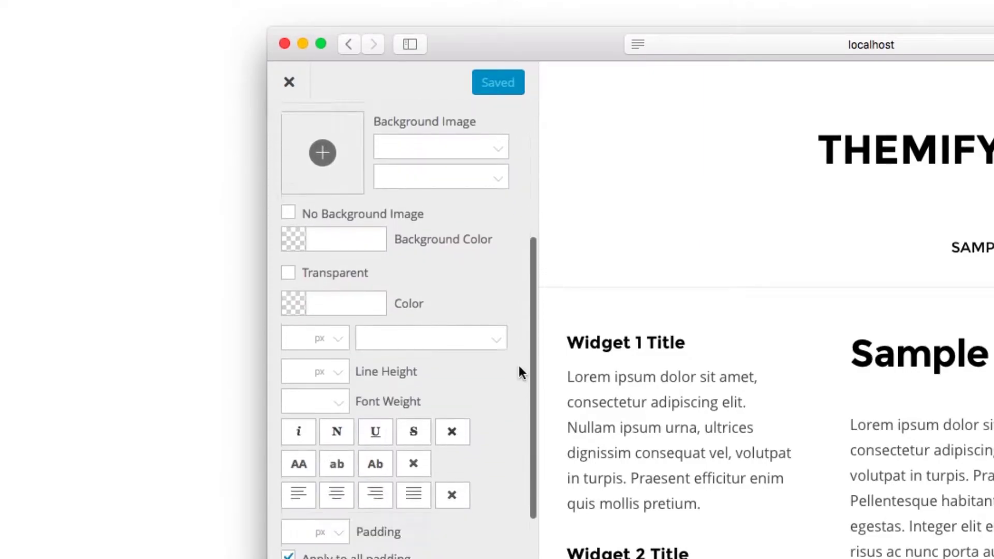
pyautogui.scroll(3, 519, 366)
pyautogui.click(519, 200)
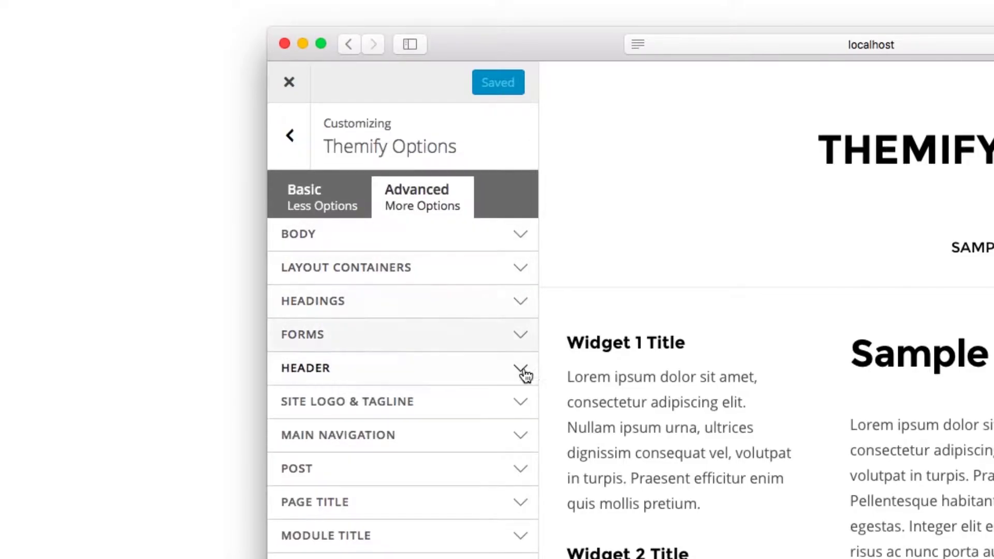
# Set Site Logo & Tagline's Site Logo option to None.
pyautogui.click(522, 402)
pyautogui.click(521, 435)
pyautogui.scroll(-5, 522, 440)
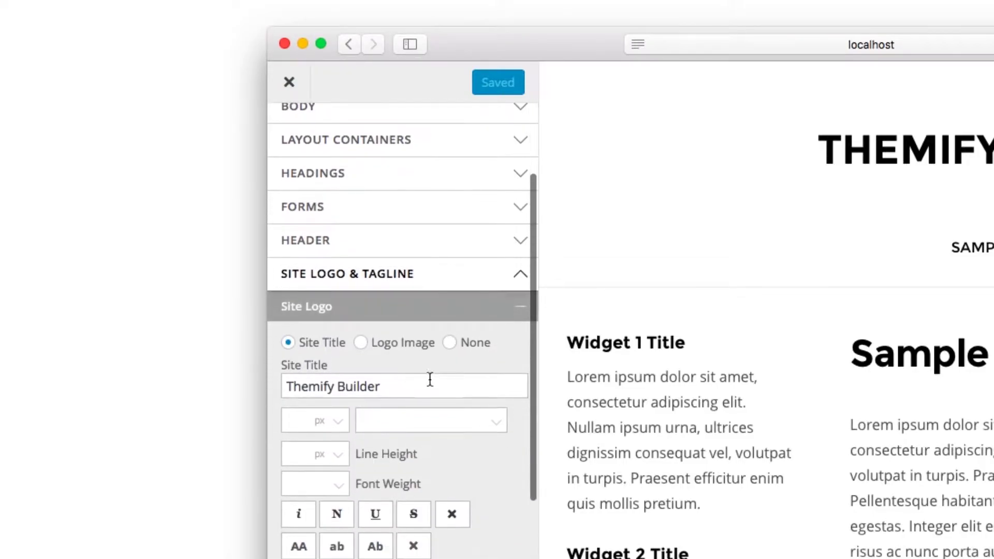
pyautogui.click(361, 343)
pyautogui.click(451, 343)
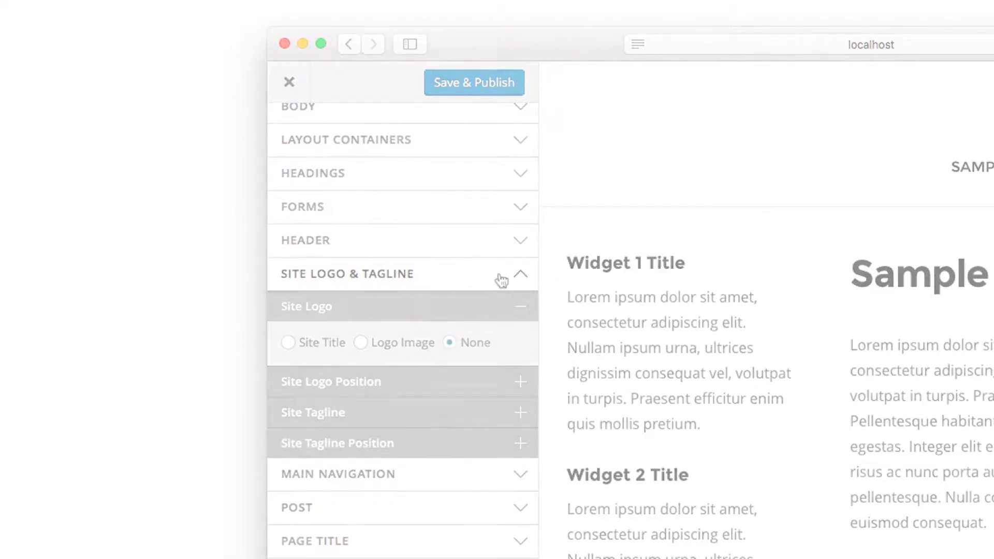
pyautogui.click(521, 275)
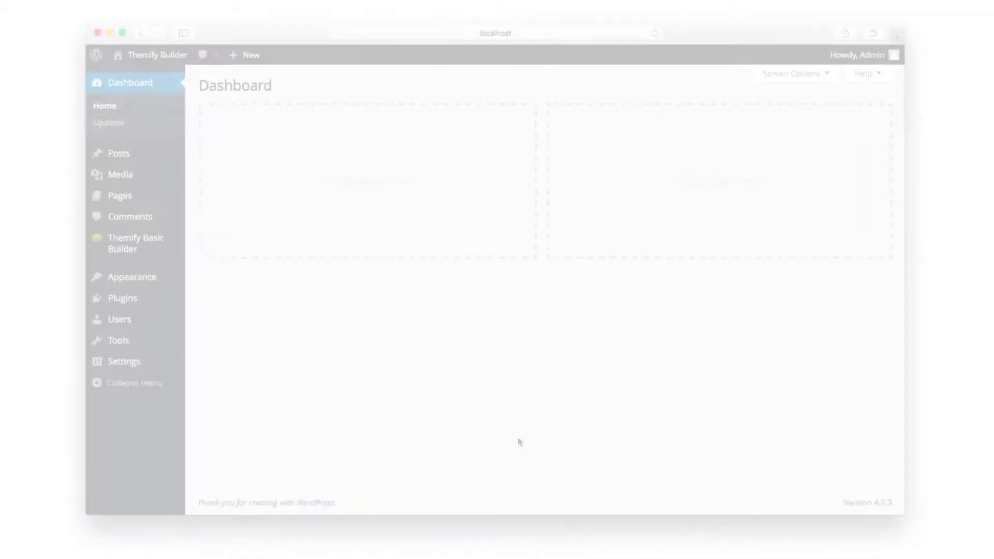
# Go from the Dashboard to Appearance > Customize and open Themify Options.
pyautogui.moveTo(155, 249)
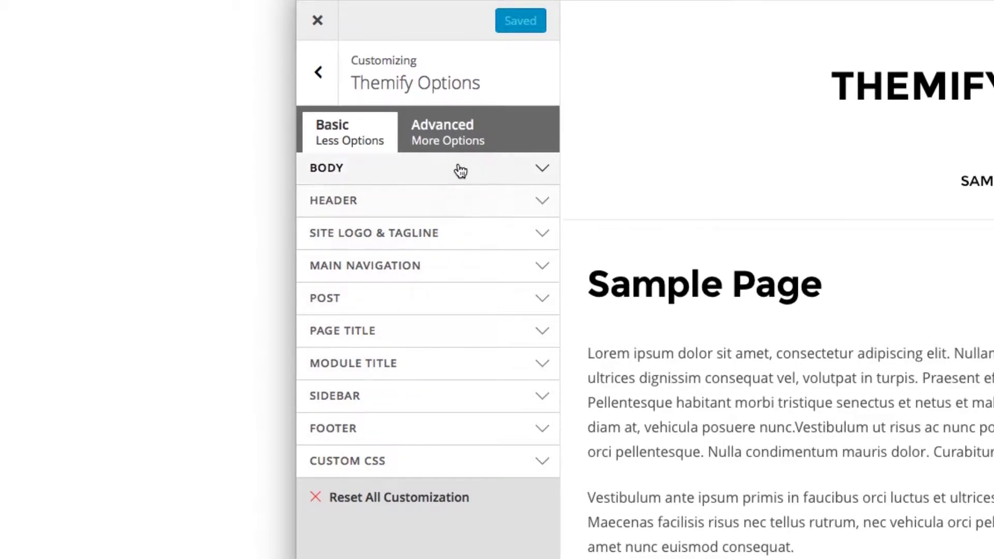
# Switch Themify Options to the Advanced (More Options) tab.
pyautogui.click(457, 149)
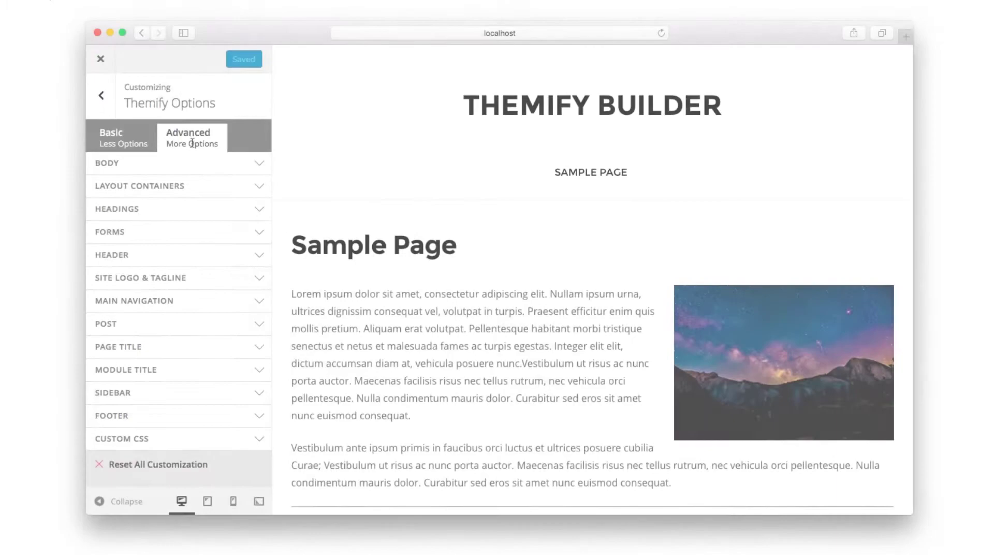
# Peek into Body, Layout Containers, Headings and Forms, then expand the Header section.
pyautogui.click(259, 165)
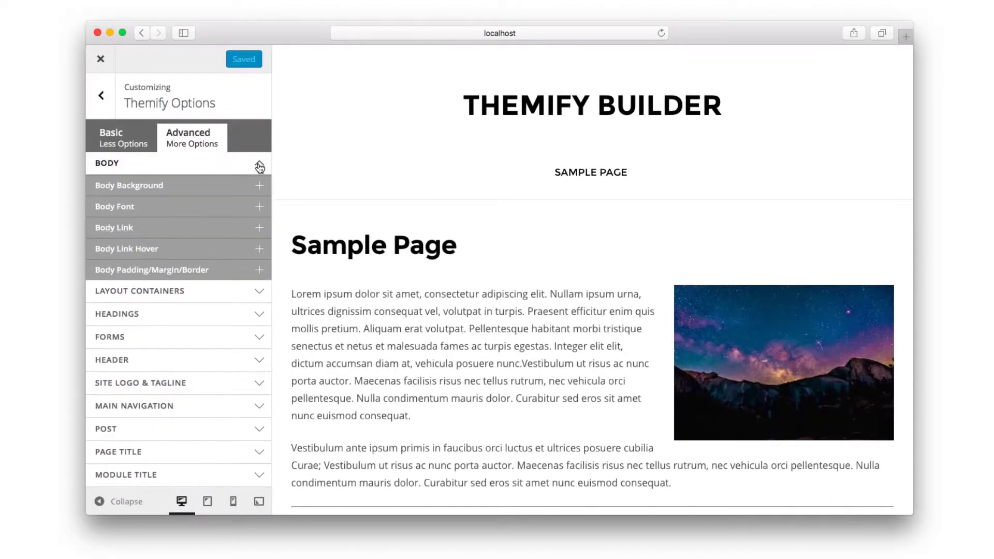
pyautogui.click(259, 165)
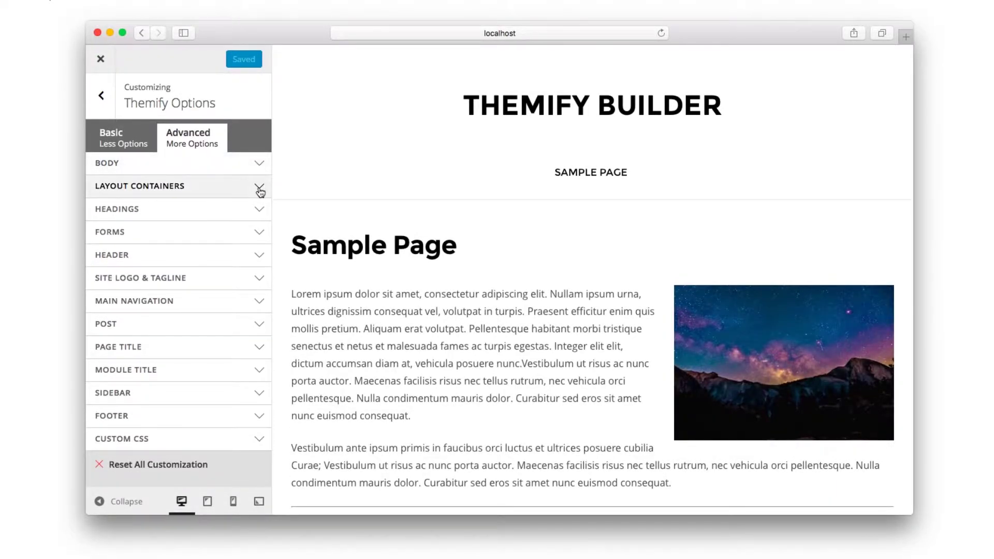
pyautogui.click(260, 188)
pyautogui.click(259, 188)
pyautogui.click(259, 211)
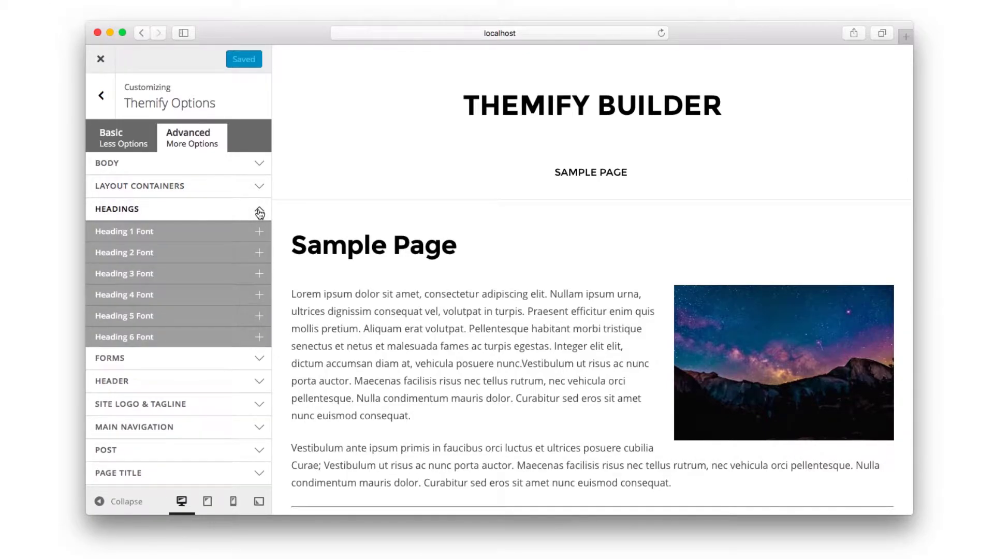
pyautogui.click(260, 211)
pyautogui.click(259, 234)
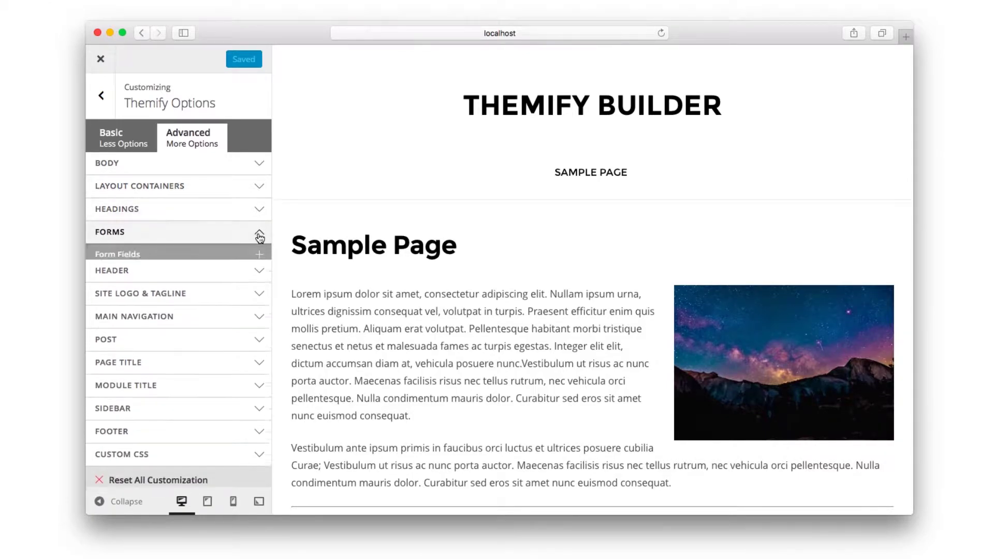
pyautogui.click(259, 236)
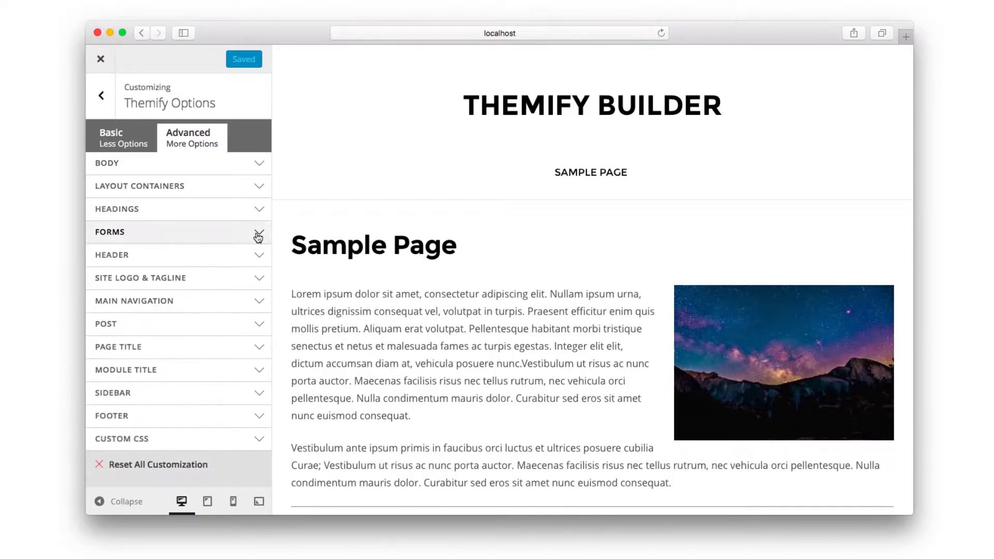
pyautogui.click(256, 254)
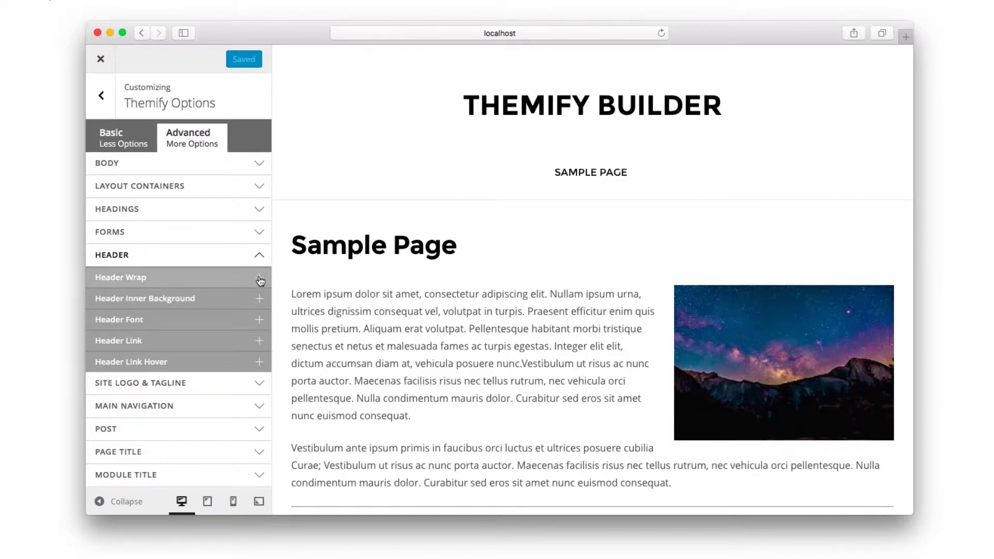
# Set the Header Wrap background colour to light grey #dedede and publish.
pyautogui.click(259, 279)
pyautogui.scroll(-4, 260, 281)
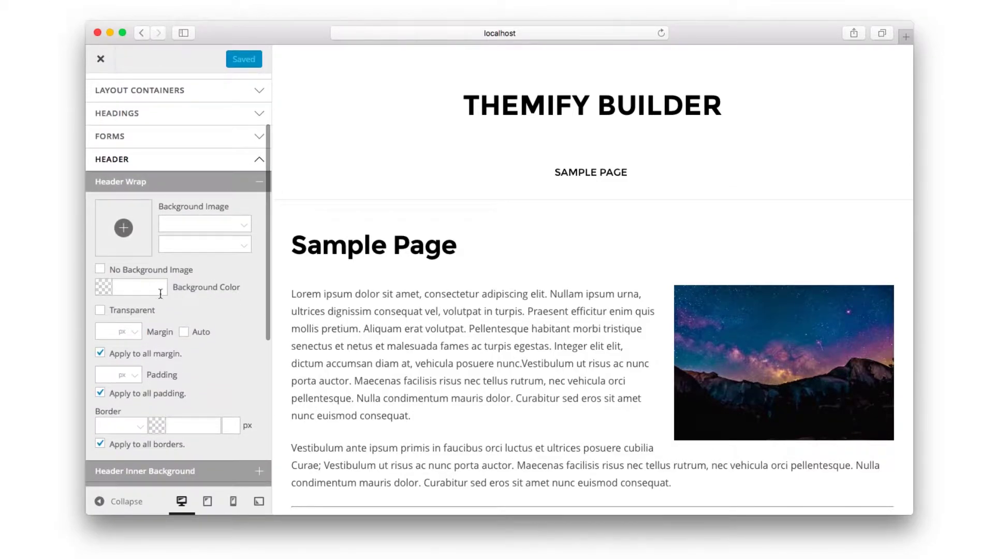
pyautogui.click(102, 290)
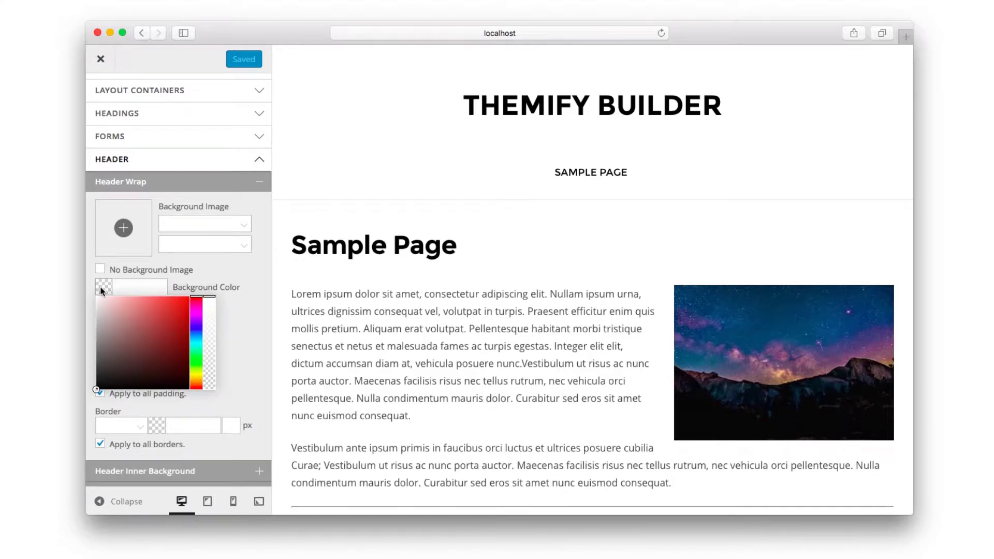
pyautogui.moveTo(108, 307); pyautogui.dragTo(141, 343)
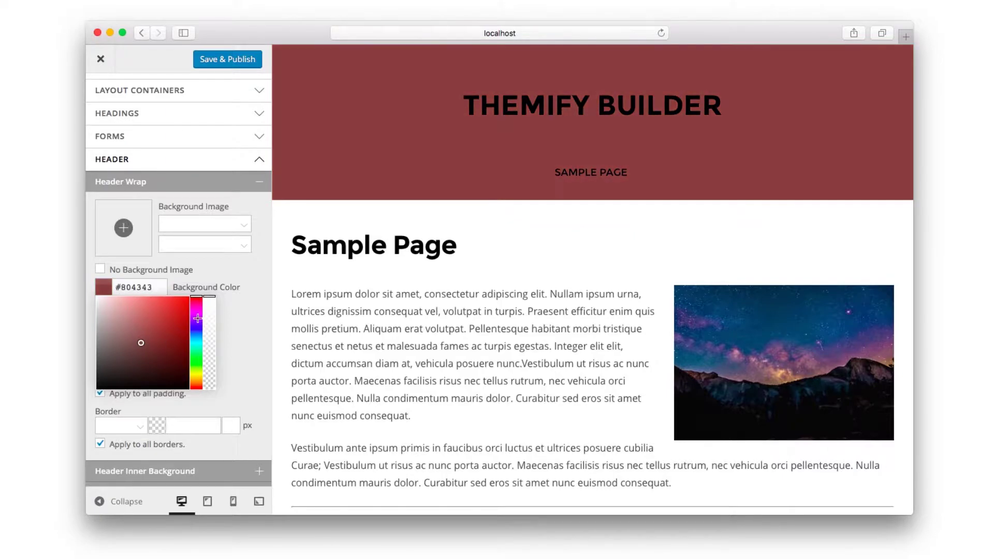
pyautogui.moveTo(199, 323)
pyautogui.mouseDown()
pyautogui.moveTo(198, 344)
pyautogui.moveTo(197, 325)
pyautogui.mouseUp()
pyautogui.moveTo(139, 344); pyautogui.dragTo(95, 308)
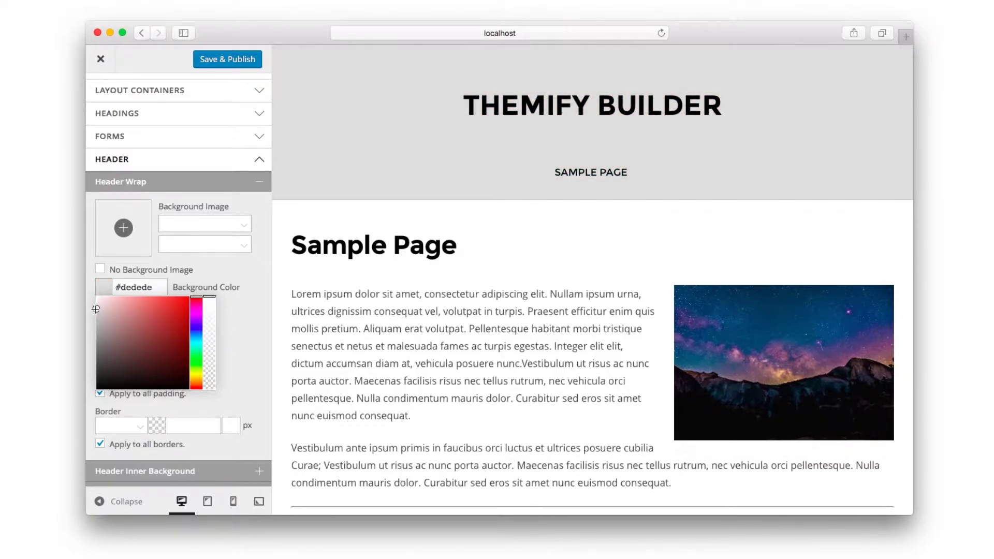
pyautogui.click(213, 272)
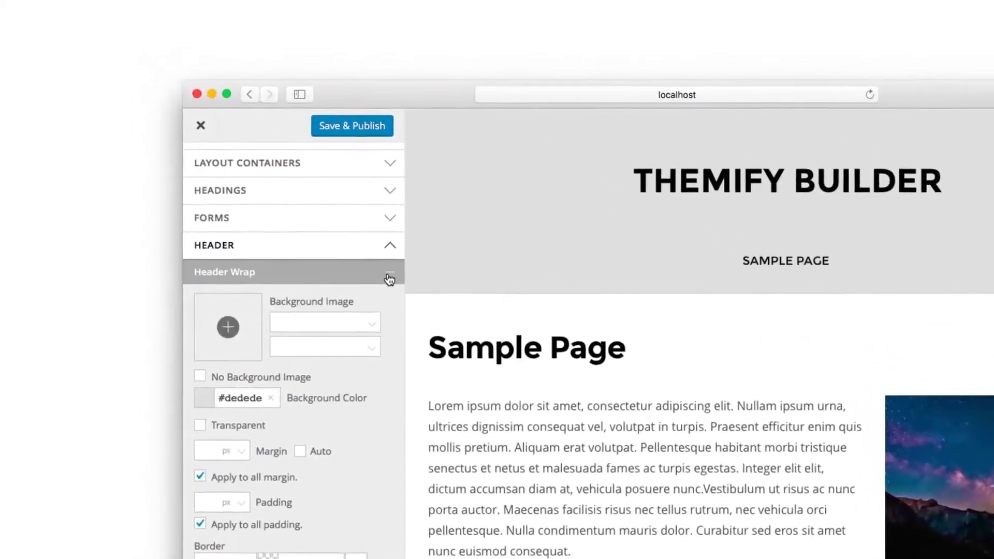
pyautogui.click(388, 274)
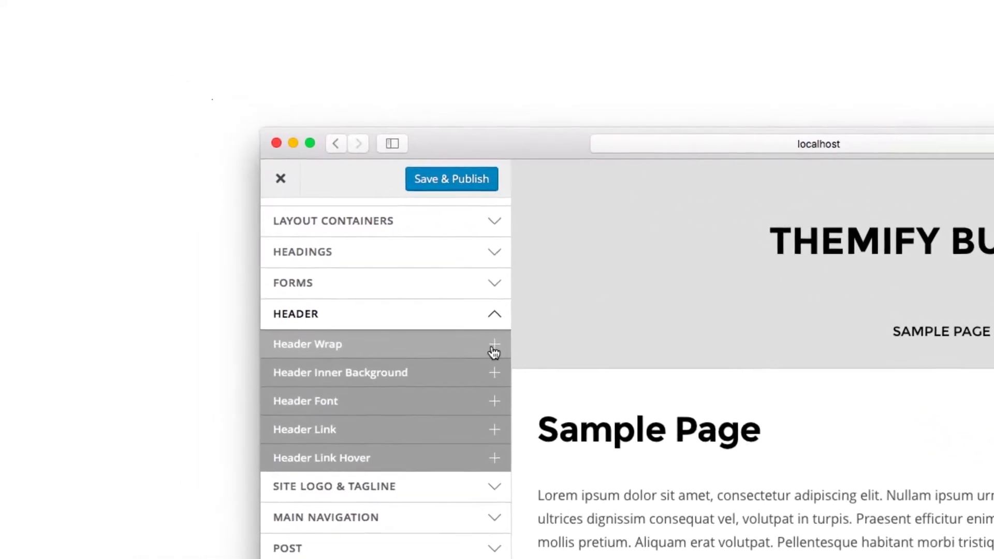
pyautogui.click(483, 196)
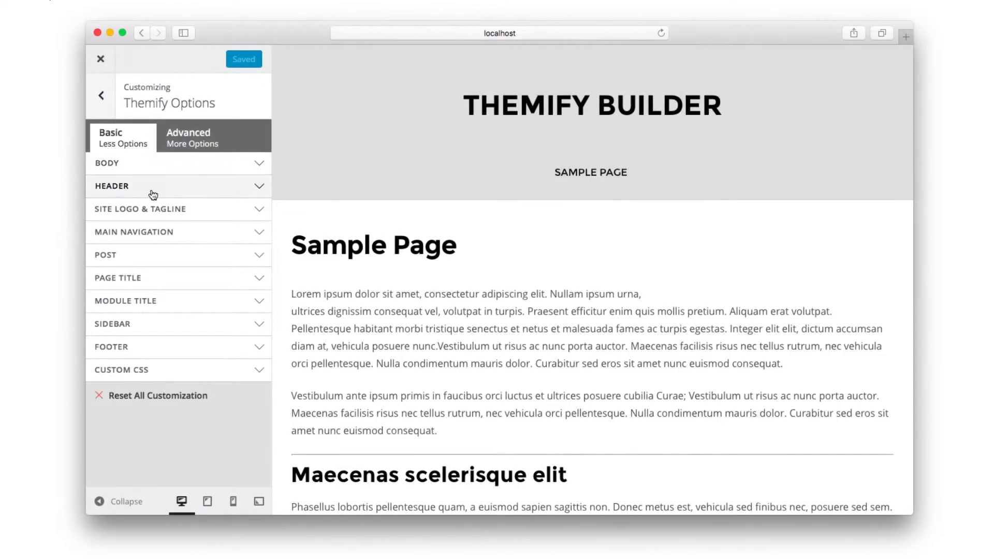
# Change the Header Wrap background colour to light blue #a1bfd1 and publish.
pyautogui.click(153, 195)
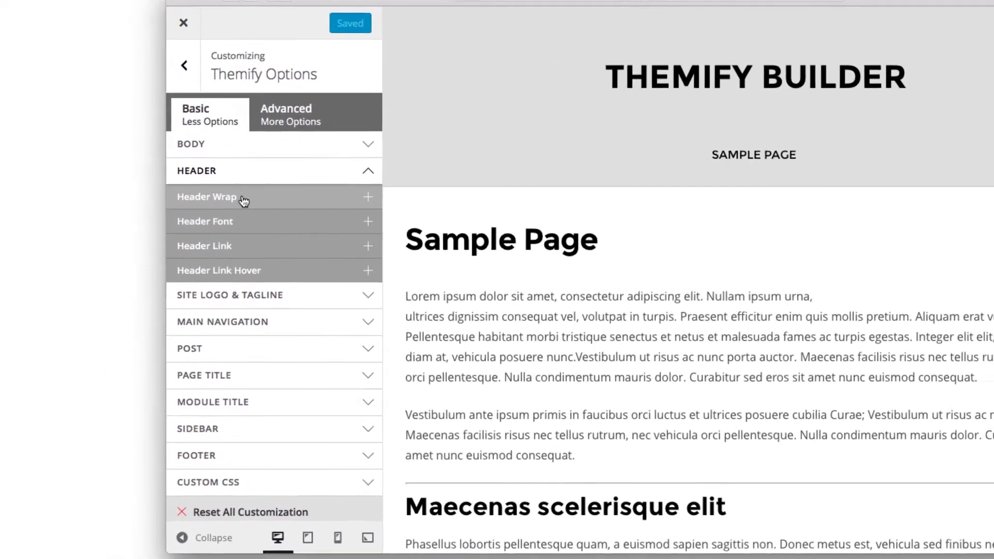
pyautogui.click(153, 208)
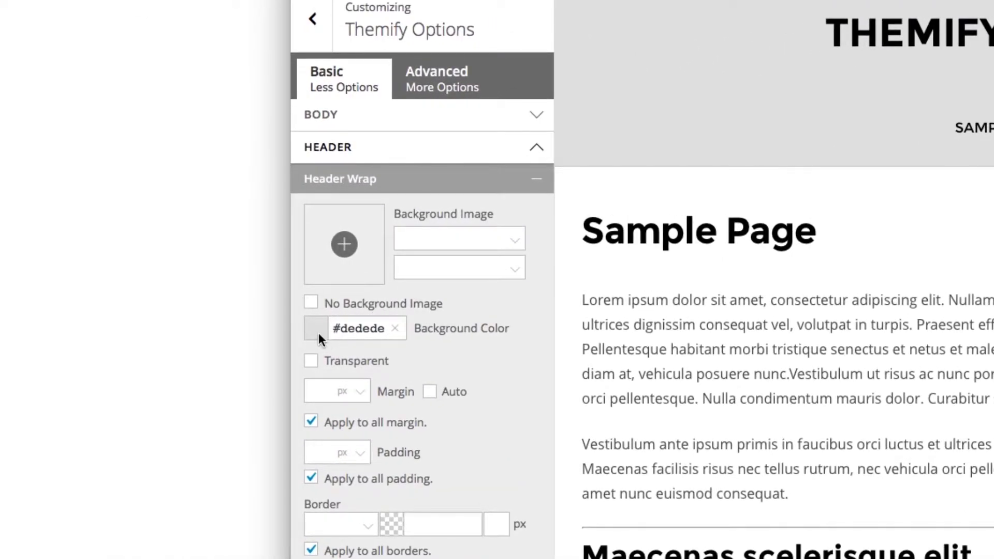
pyautogui.click(318, 334)
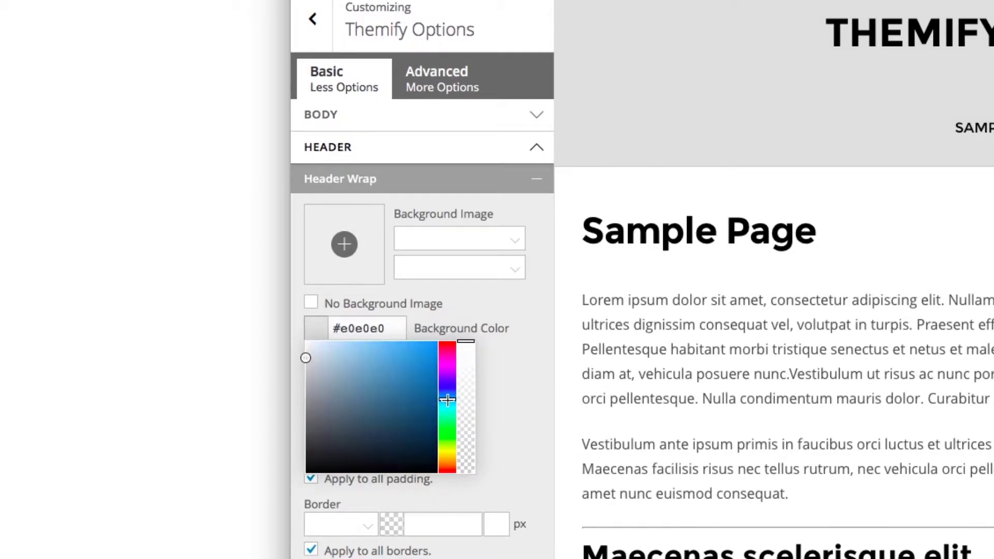
pyautogui.moveTo(368, 396); pyautogui.dragTo(337, 365)
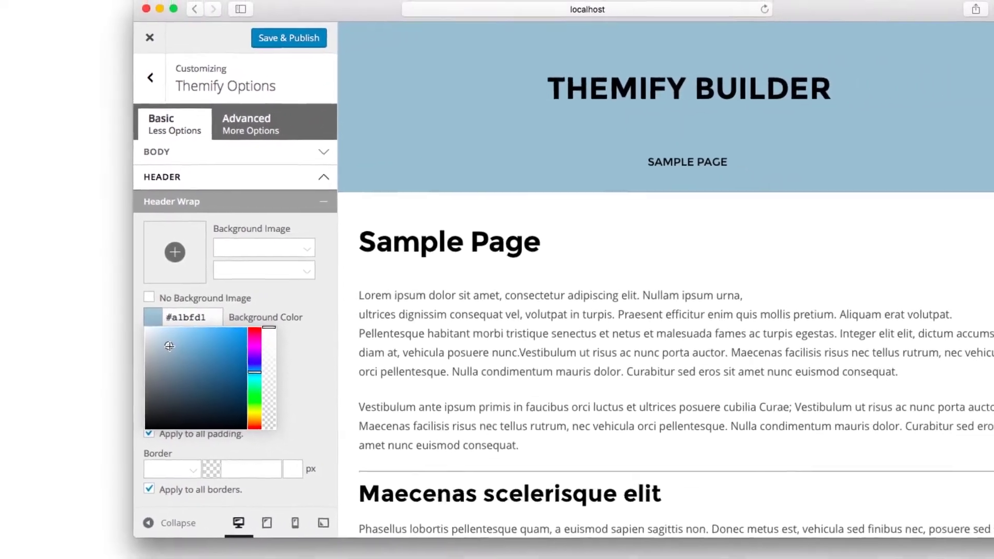
pyautogui.click(297, 40)
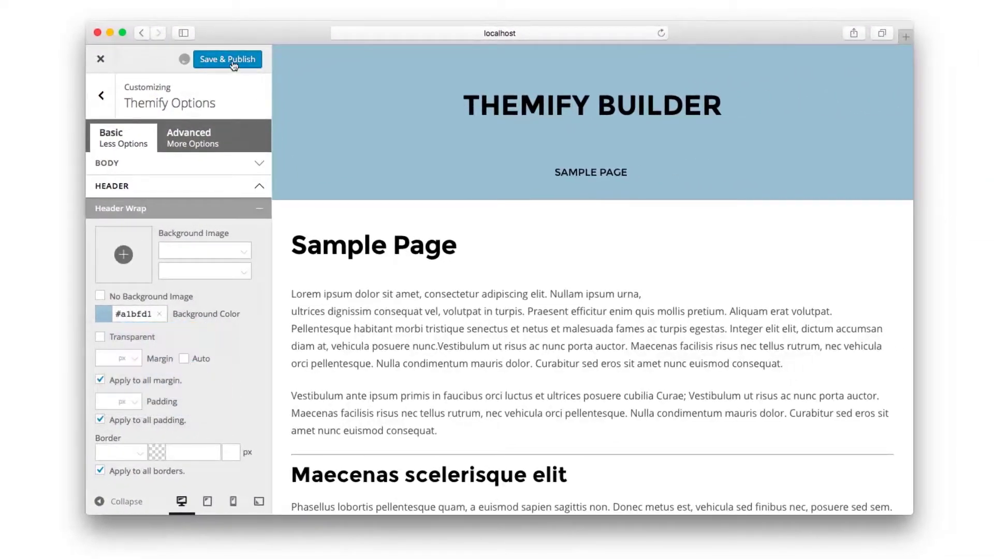
# Open the Header Wrap settings under Advanced > Header.
pyautogui.click(253, 134)
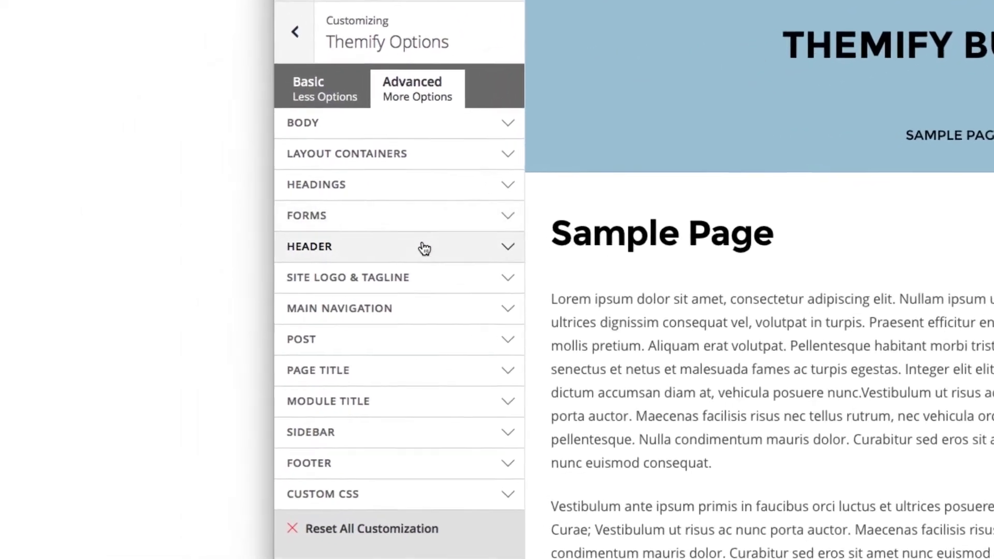
pyautogui.click(197, 255)
pyautogui.click(474, 279)
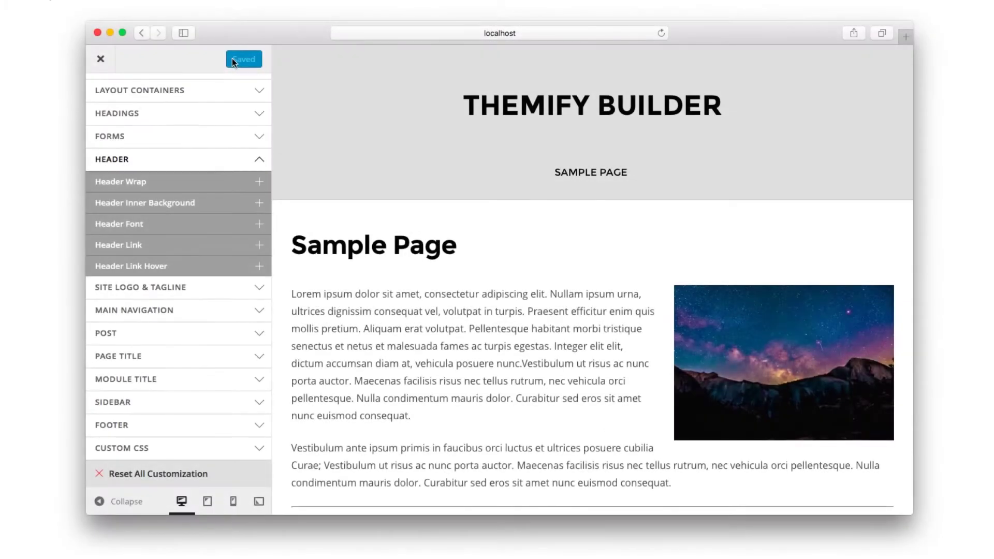
# Browse the Header Font family list down to the Google Fonts section.
pyautogui.click(258, 226)
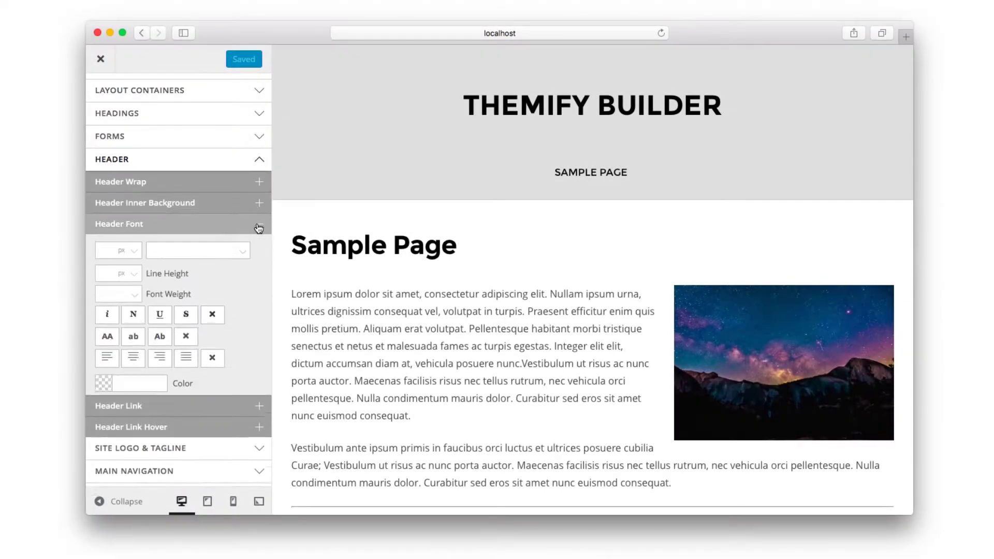
pyautogui.click(246, 254)
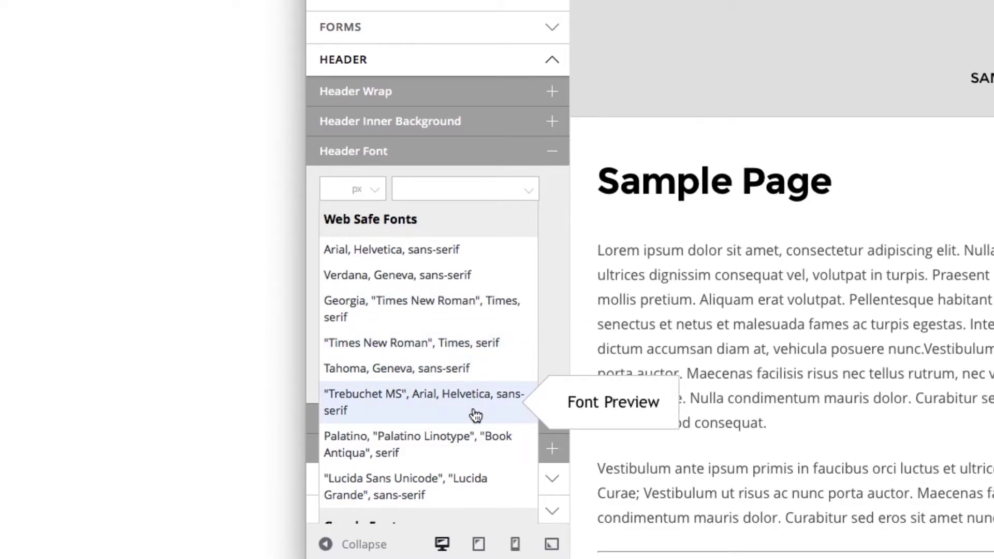
pyautogui.scroll(-5, 476, 416)
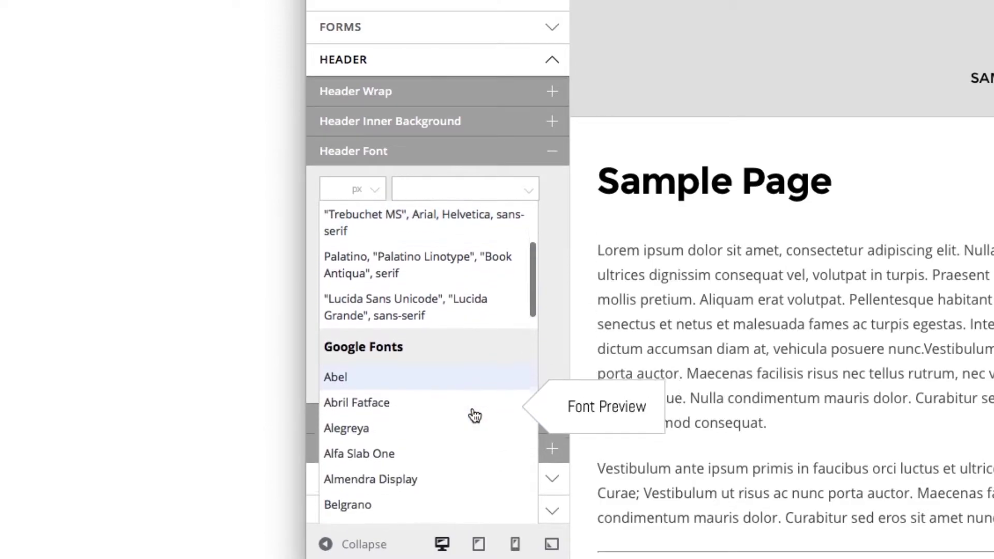
pyautogui.scroll(-1, 475, 416)
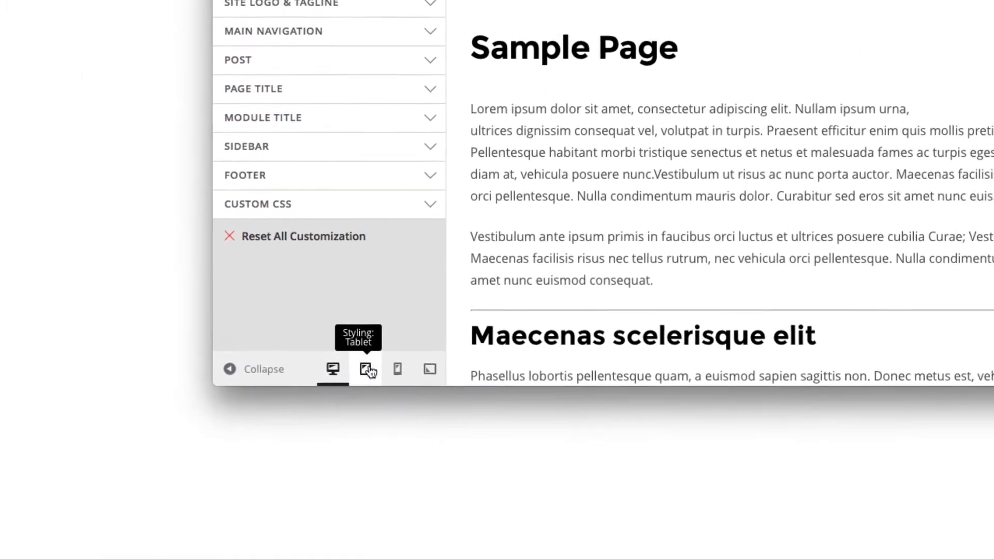
# Preview the site at tablet, mobile and tablet-landscape widths, ending in Tablet styling mode.
pyautogui.click(466, 284)
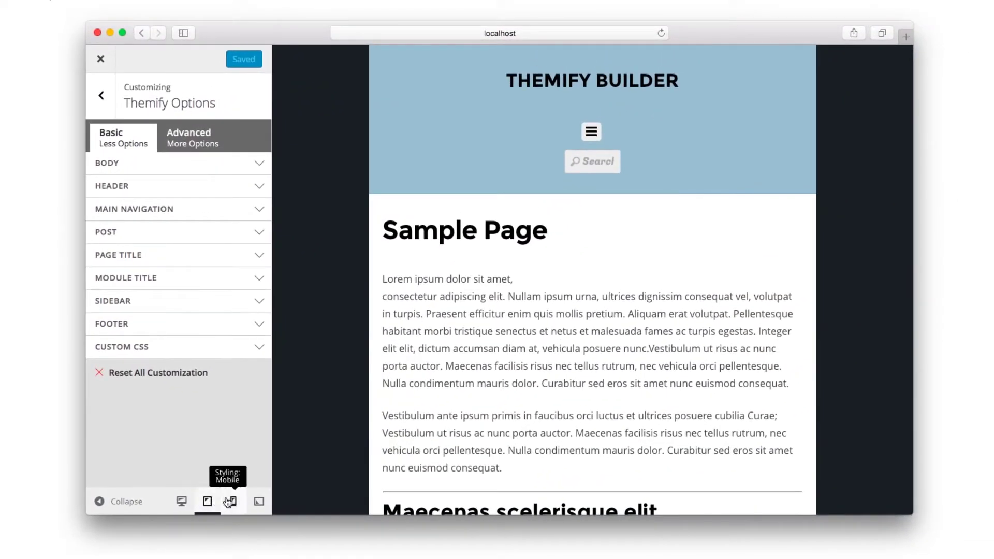
pyautogui.click(228, 501)
pyautogui.scroll(-10, 617, 332)
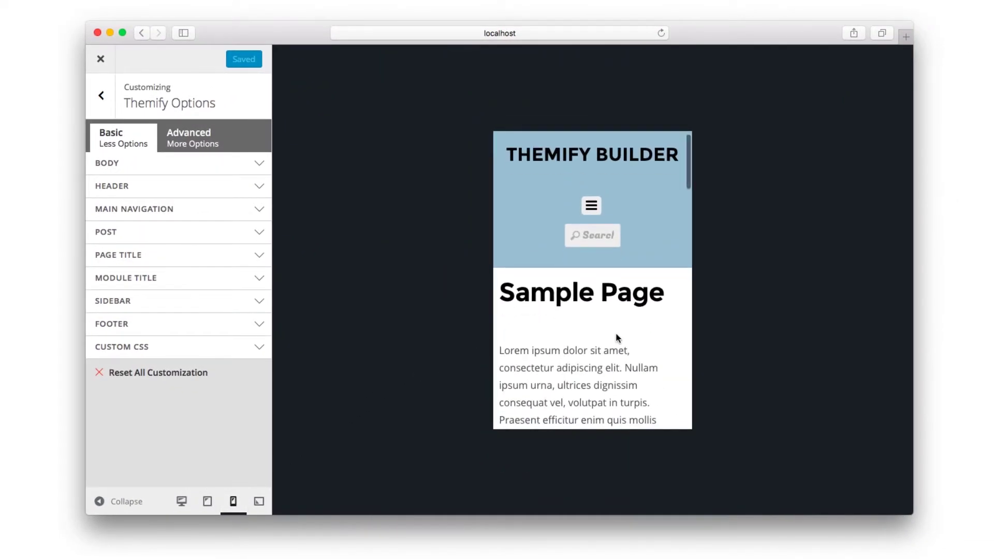
pyautogui.scroll(-8, 615, 334)
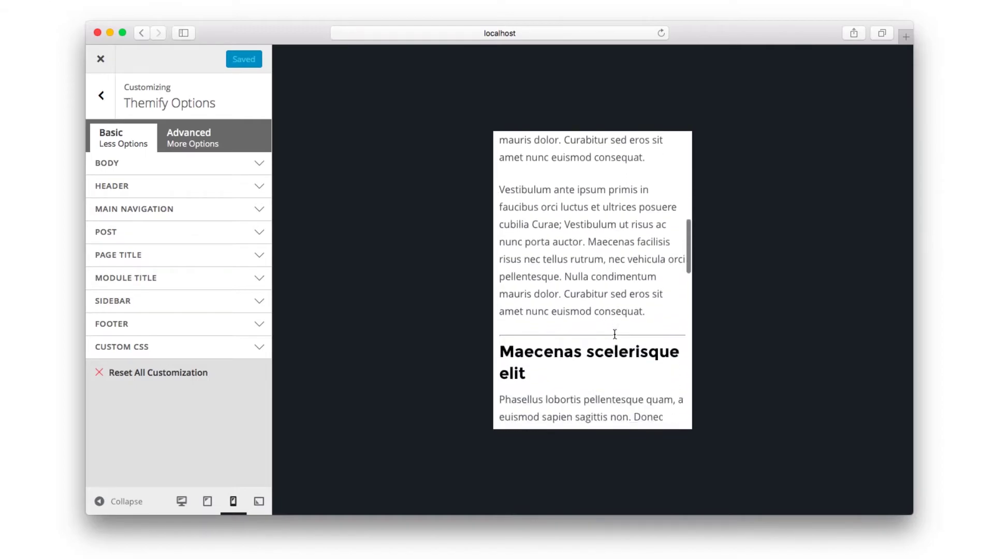
pyautogui.click(262, 503)
pyautogui.scroll(15, 514, 282)
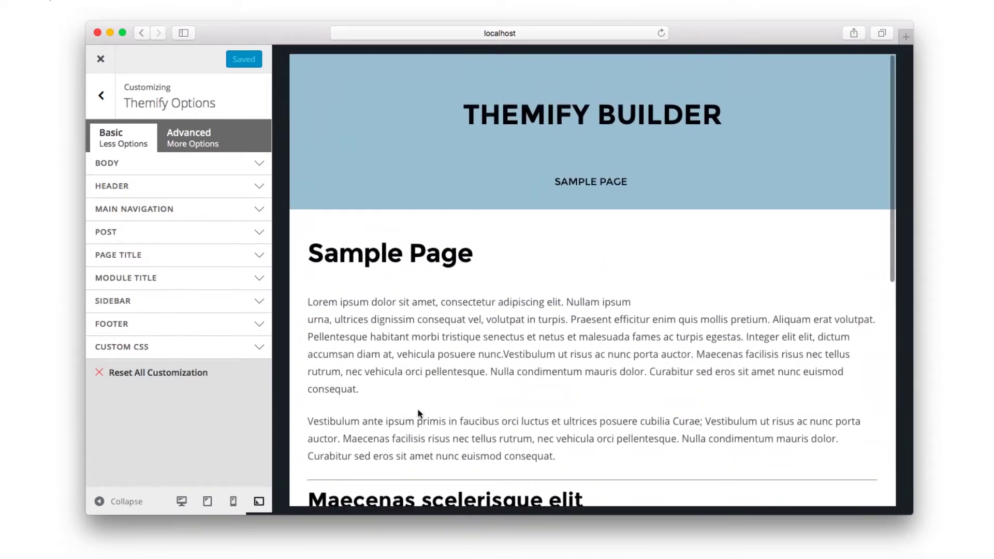
pyautogui.click(214, 505)
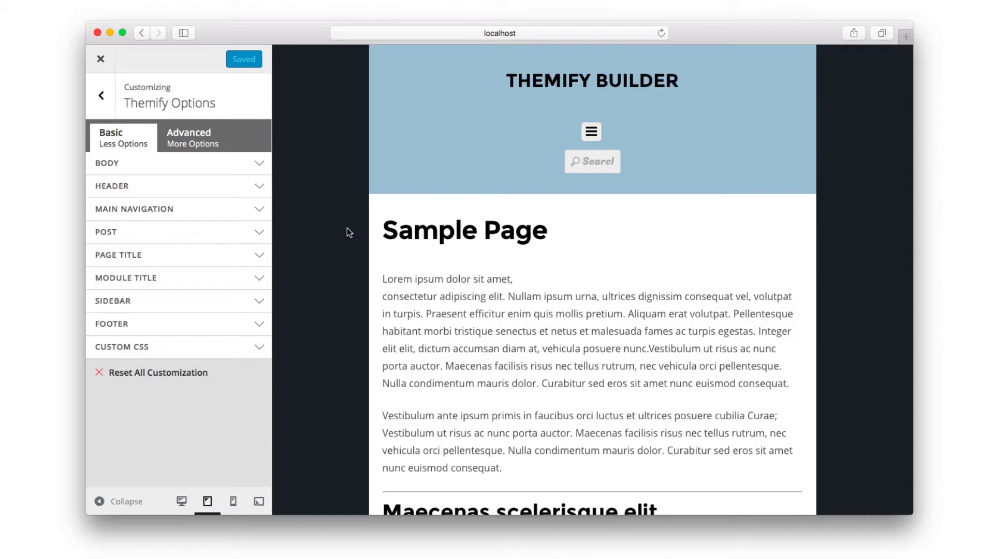
# Set the tablet-only Page Title colour to red #913a3a and publish.
pyautogui.click(260, 255)
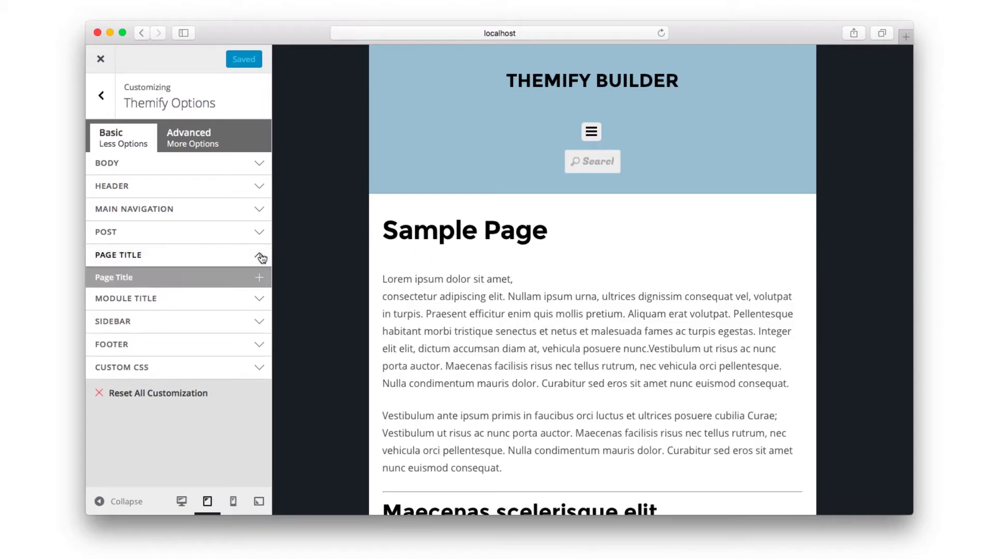
pyautogui.click(260, 278)
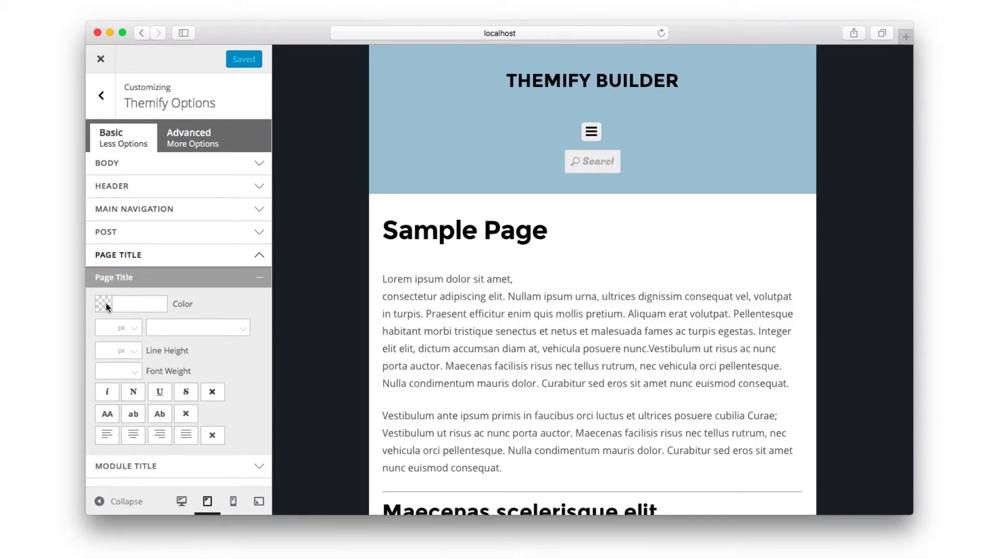
pyautogui.click(106, 306)
pyautogui.click(149, 333)
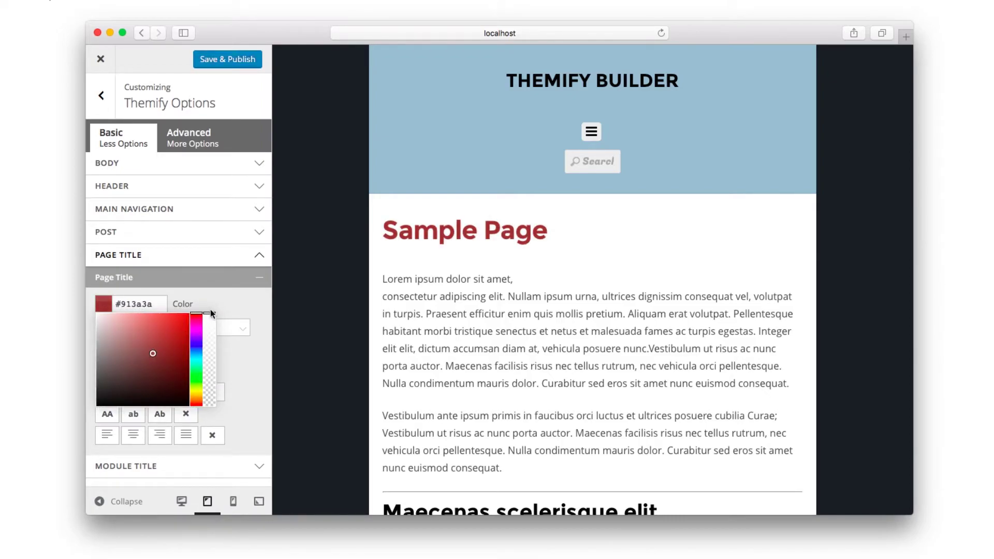
pyautogui.click(242, 62)
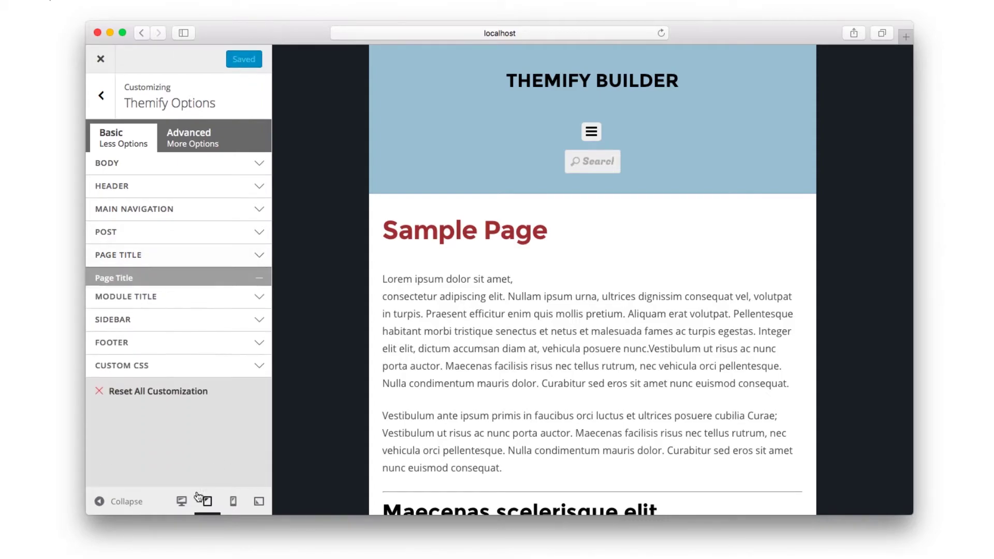
# Compare the page title across desktop, tablet and tablet-landscape previews, finishing on desktop.
pyautogui.click(182, 501)
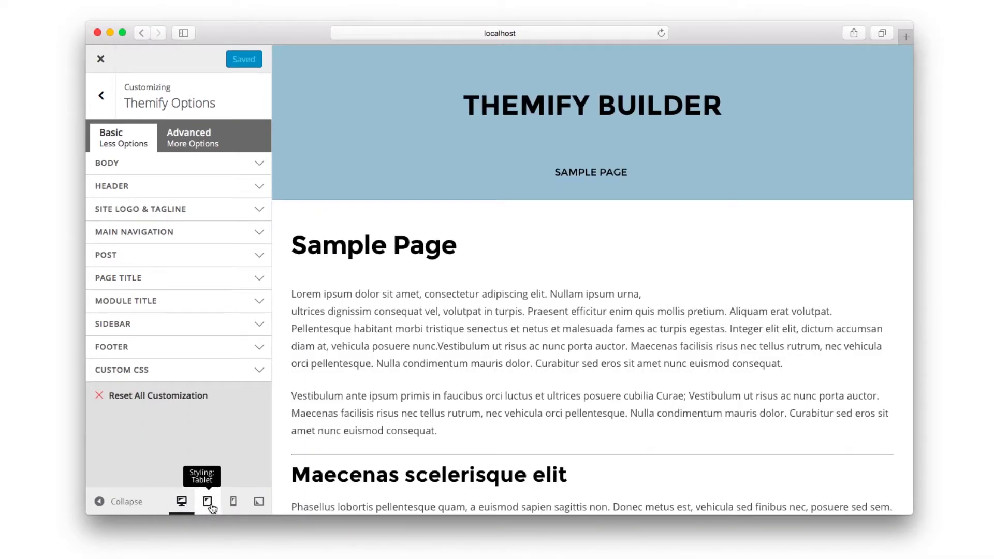
pyautogui.click(208, 502)
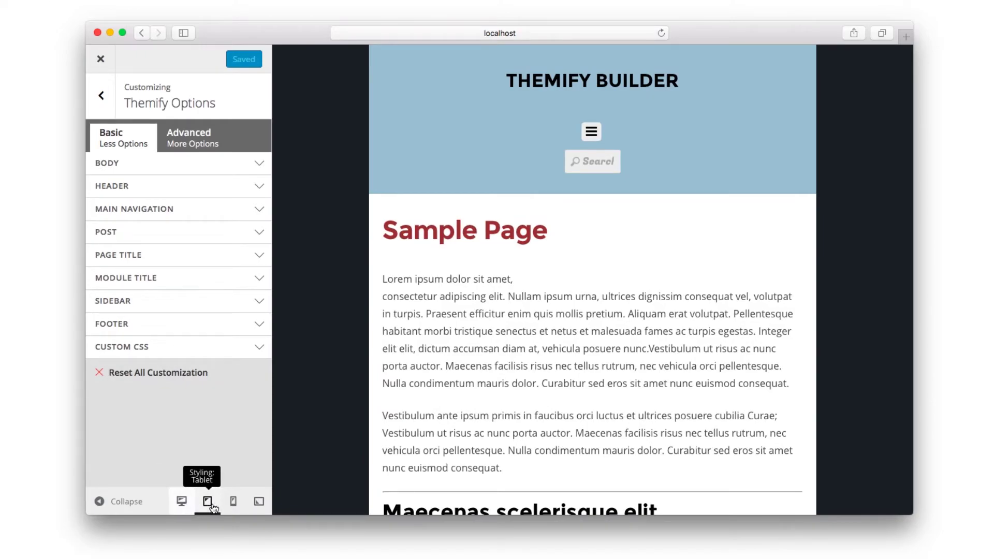
pyautogui.click(259, 503)
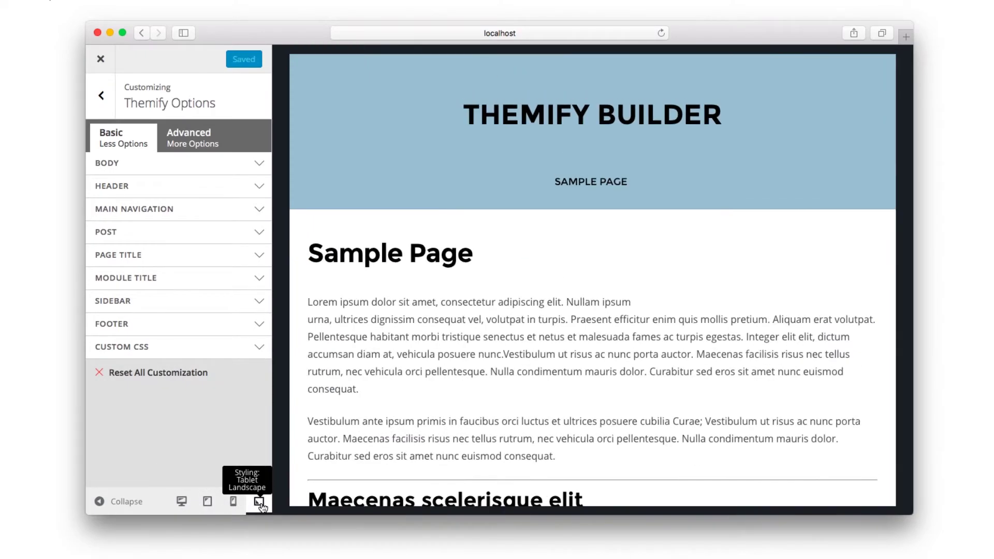
pyautogui.click(208, 502)
pyautogui.click(182, 502)
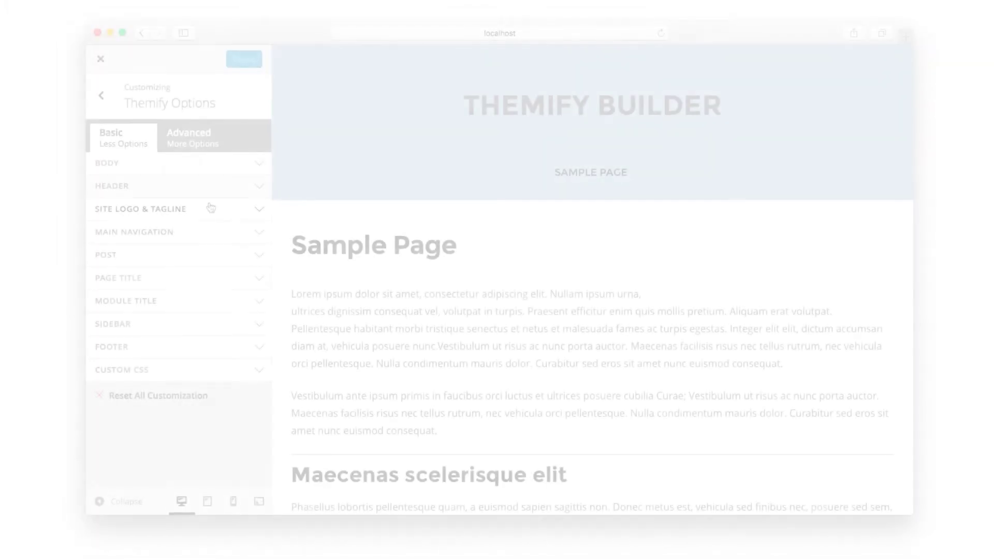
# Make the site title THEMIFY BUILDER TEST italic and underlined in Site Logo & Tagline.
pyautogui.click(209, 211)
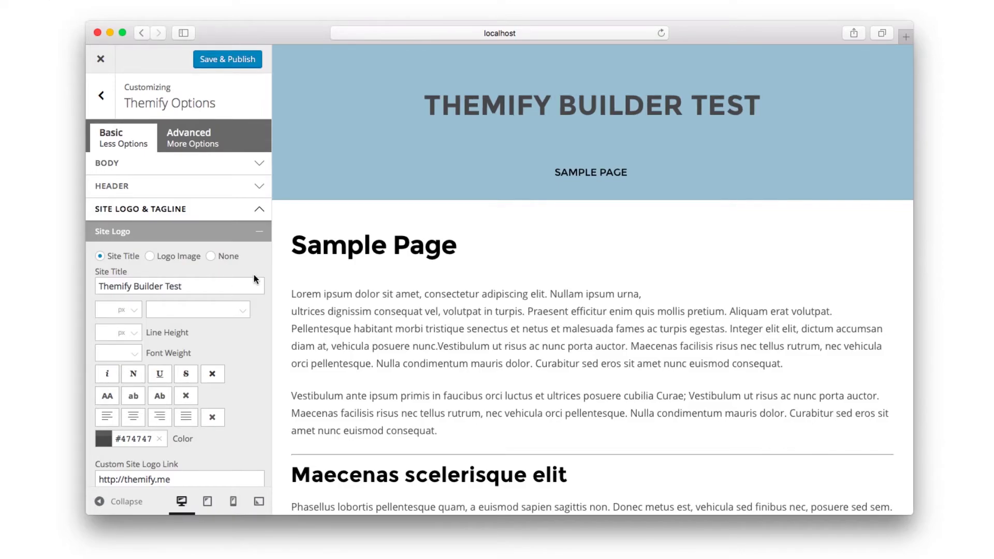
pyautogui.click(108, 375)
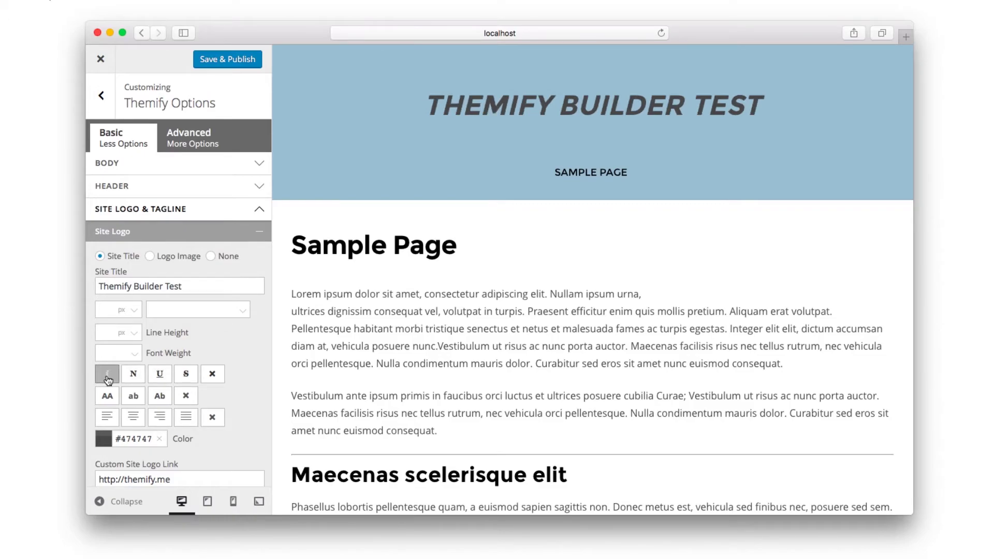
pyautogui.click(162, 376)
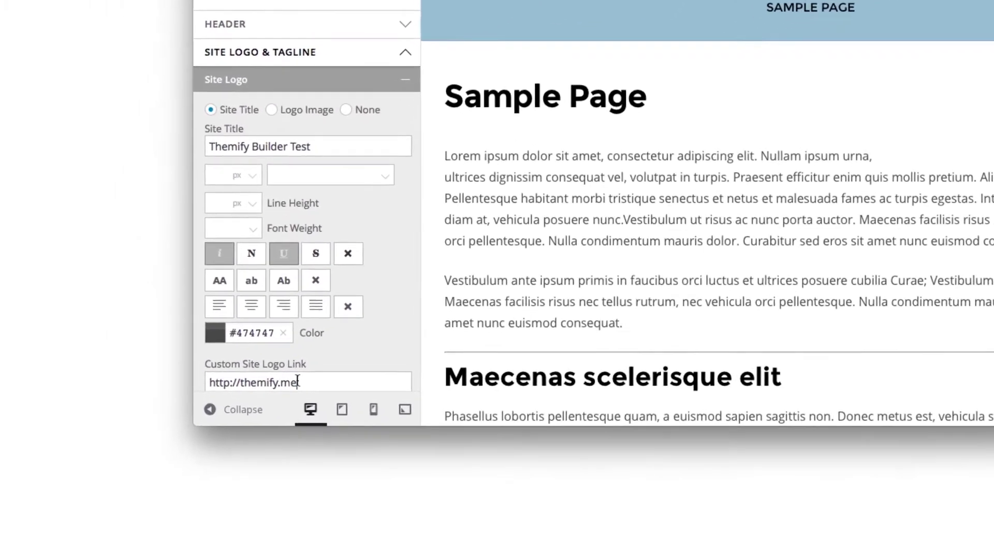
pyautogui.moveTo(171, 480); pyautogui.dragTo(128, 479)
pyautogui.moveTo(291, 343); pyautogui.dragTo(347, 344)
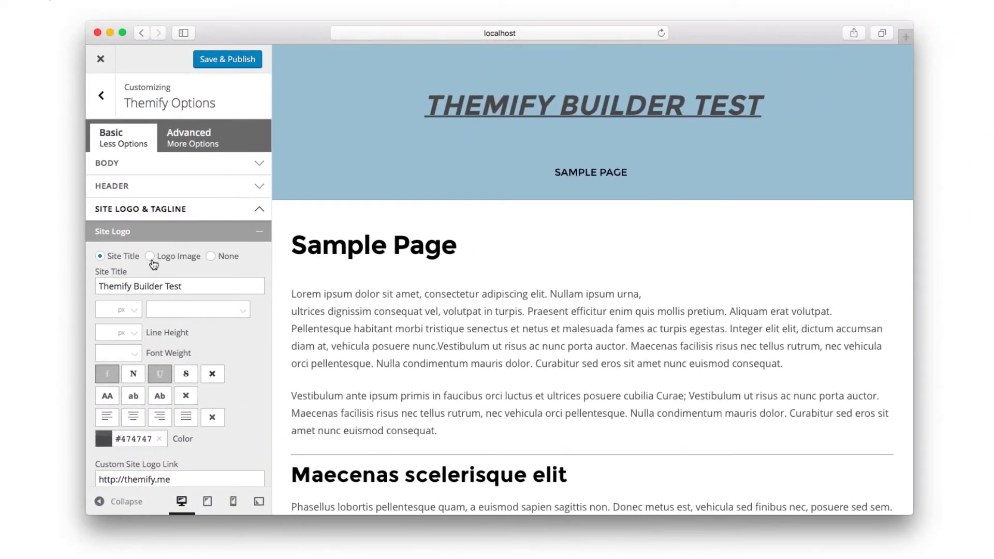
# Switch the site logo to an image and insert themify-logo from the Media Library.
pyautogui.click(150, 257)
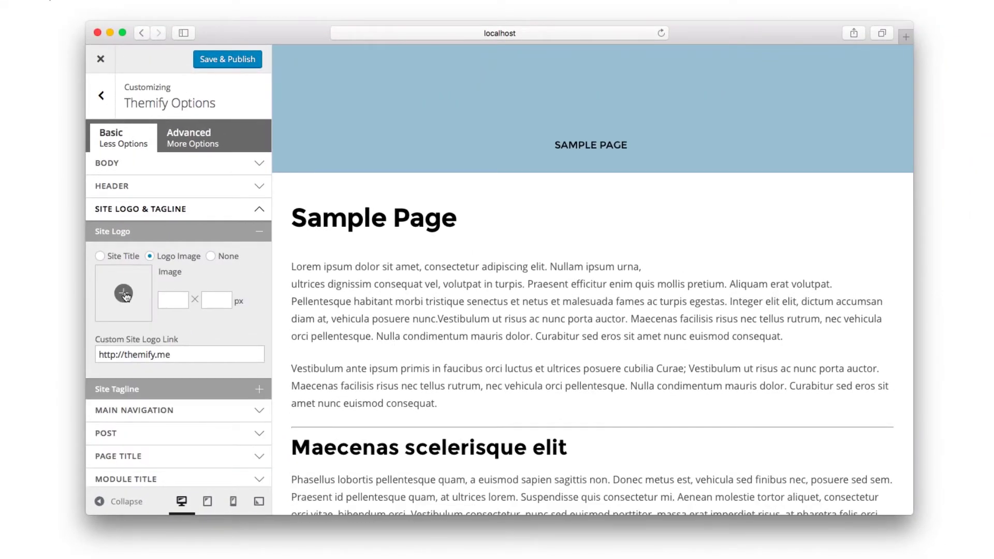
pyautogui.click(124, 294)
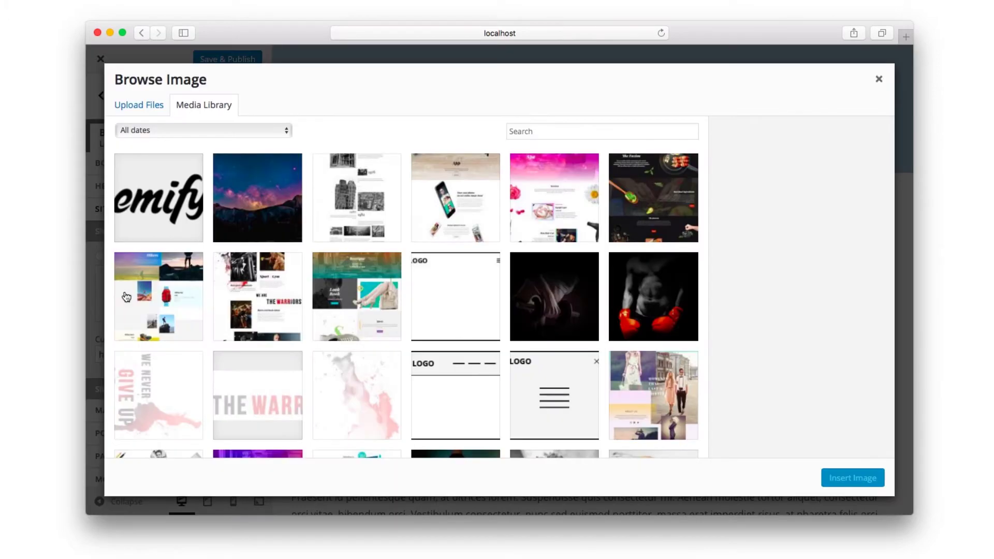
pyautogui.click(170, 213)
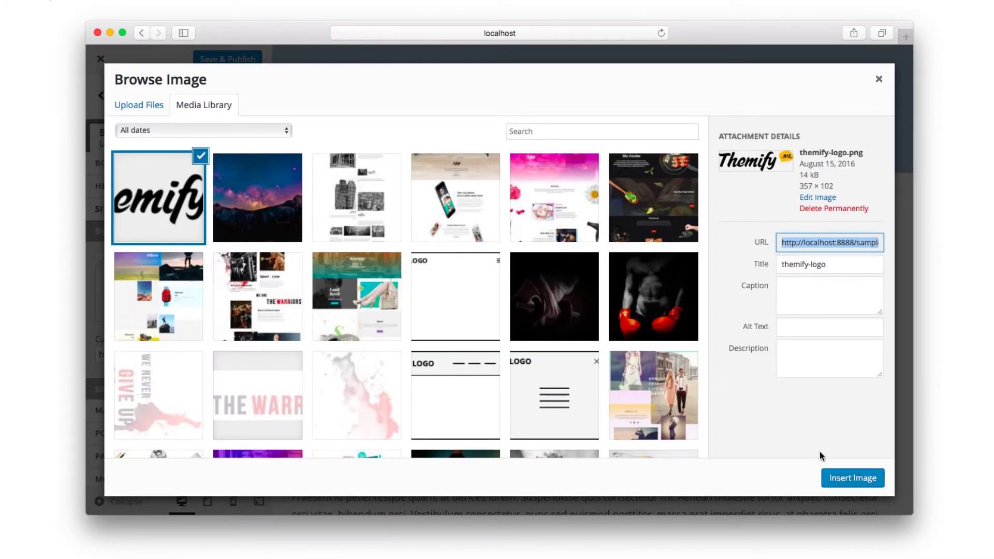
pyautogui.click(843, 478)
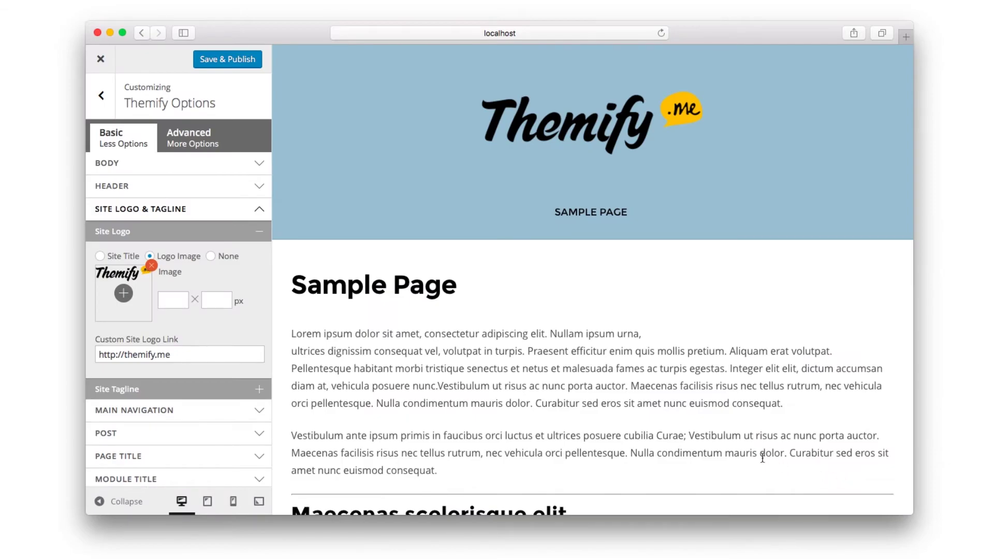
pyautogui.click(136, 143)
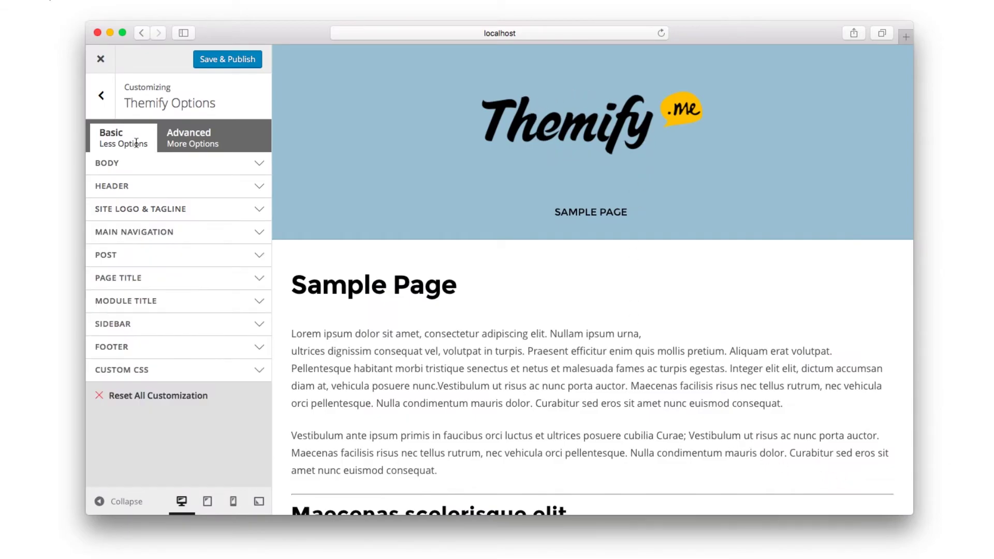
# Replace the Custom CSS placeholder with the pasted blockquote rule.
pyautogui.click(202, 370)
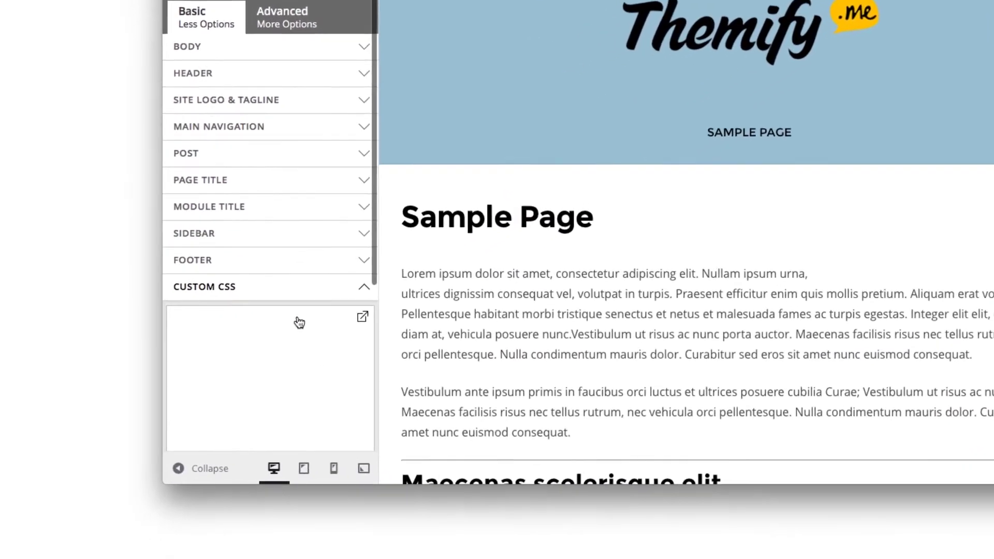
pyautogui.click(279, 352)
pyautogui.write('add you')
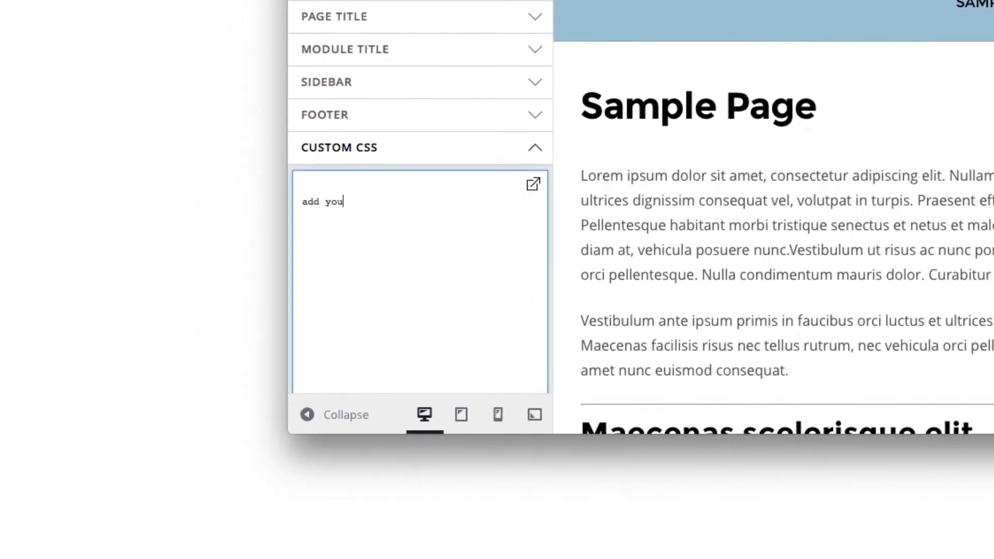
pyautogui.write('r CSS here')
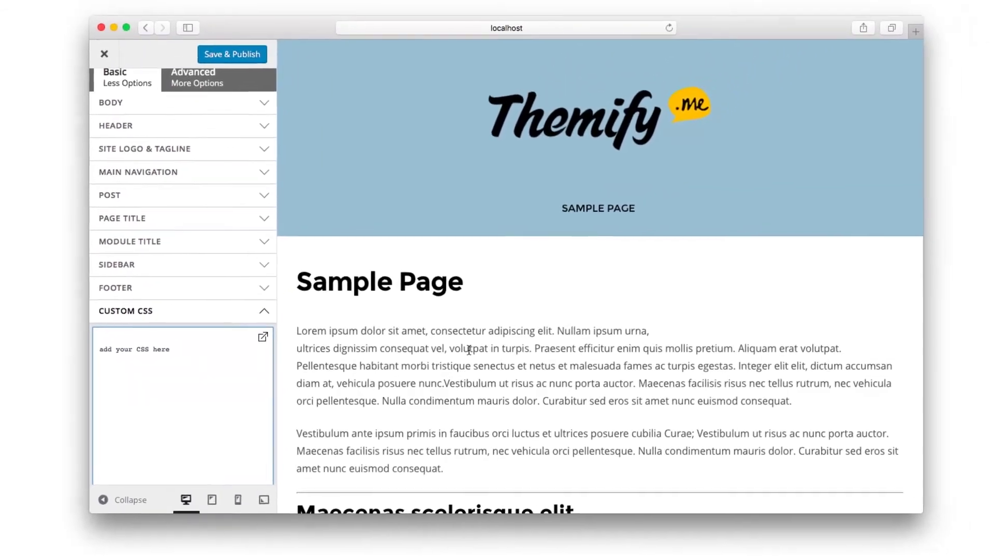
pyautogui.scroll(-5, 556, 343)
pyautogui.scroll(-5, 556, 343)
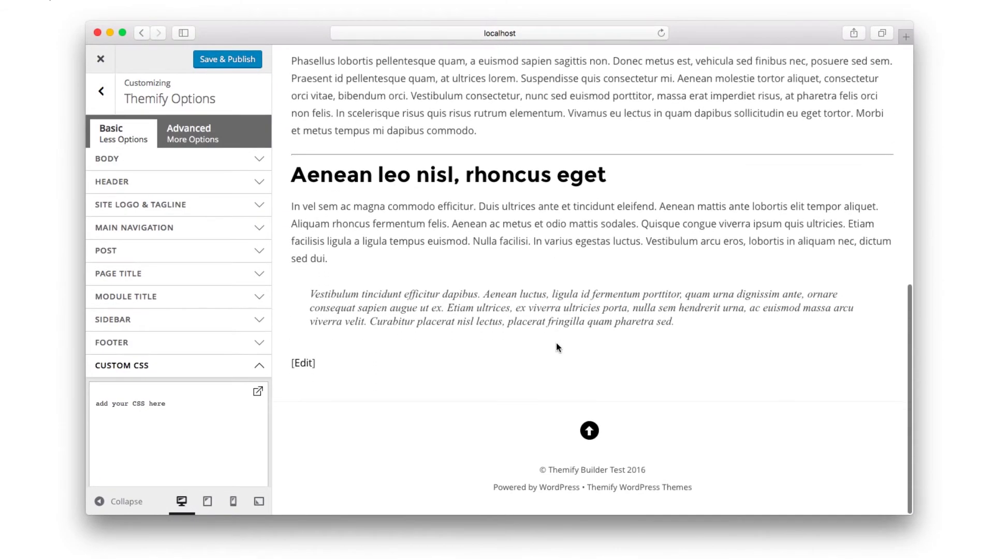
pyautogui.moveTo(665, 322); pyautogui.dragTo(308, 296)
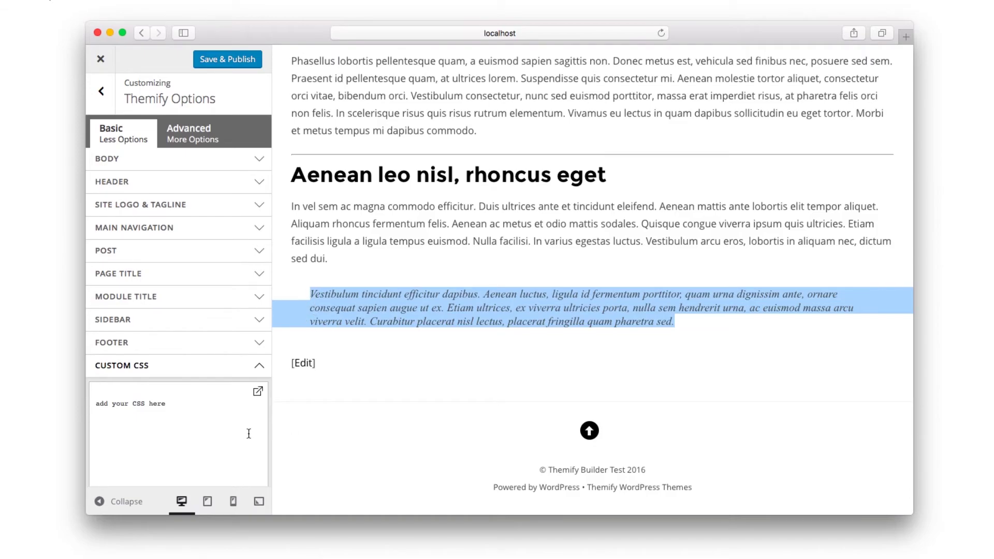
pyautogui.click(186, 415)
pyautogui.tripleClick(92, 404)
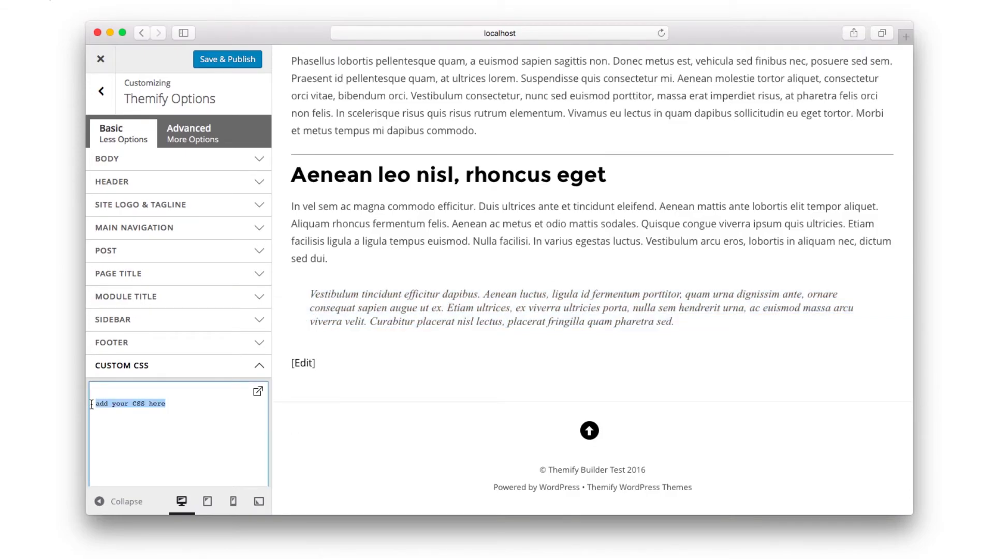
pyautogui.press('BackSpace')
pyautogui.write('blockquote { \tmargin: 1em 3em; \tpadding: .5em 1em; \tborder-left: 5px solid #fce27c; \tbackground-color: #f6ebc1; }')
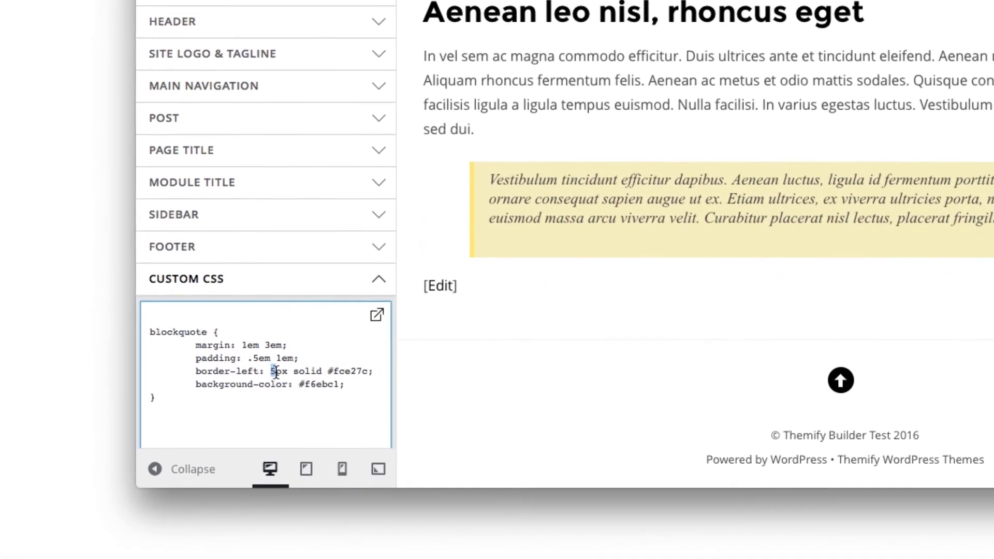
# Edit the blockquote rule to a 10px left border, 1em padding and 2em 3em margin.
pyautogui.moveTo(233, 396); pyautogui.dragTo(238, 396)
pyautogui.write('10')
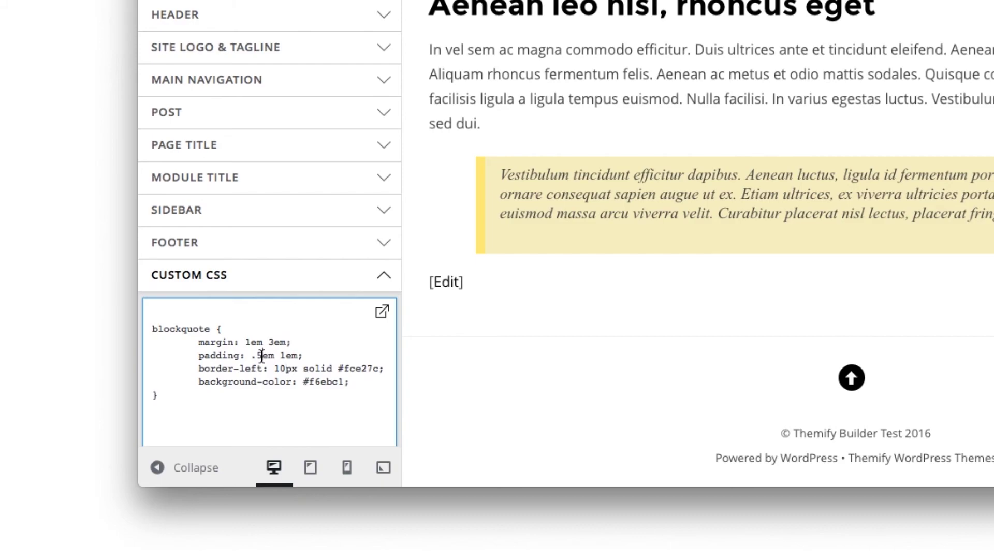
pyautogui.moveTo(262, 356); pyautogui.dragTo(251, 356)
pyautogui.write('1')
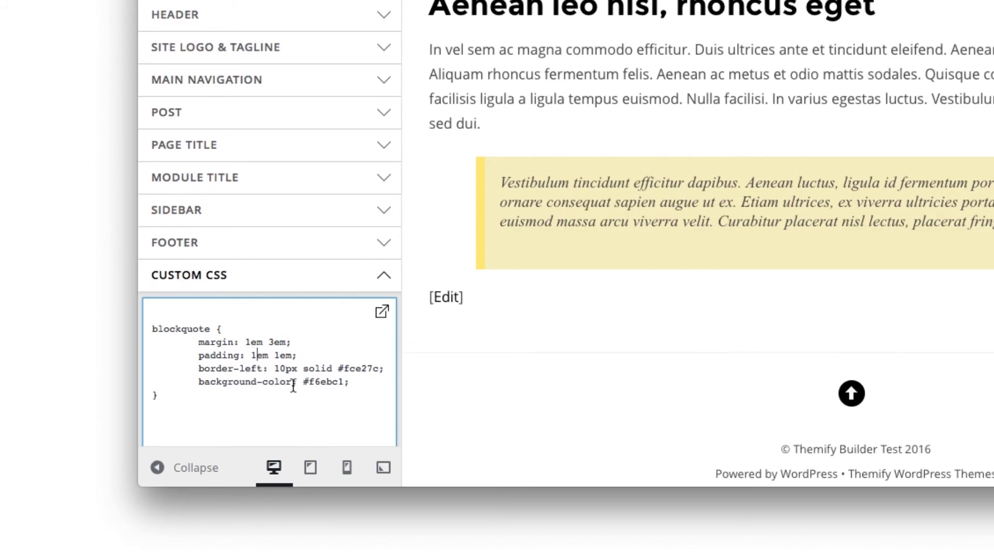
pyautogui.click(247, 342)
pyautogui.hotkey('shift', 'Right')
pyautogui.write('2')
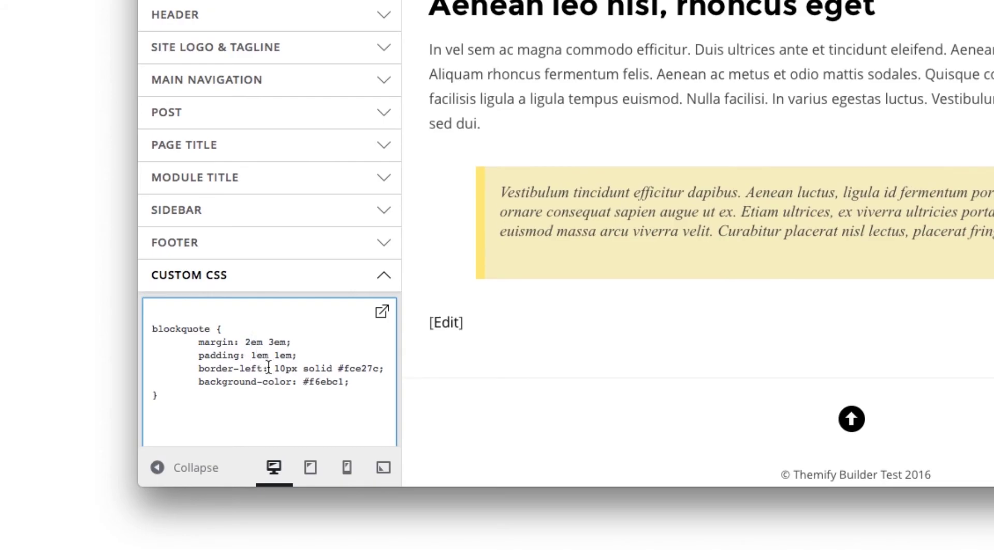